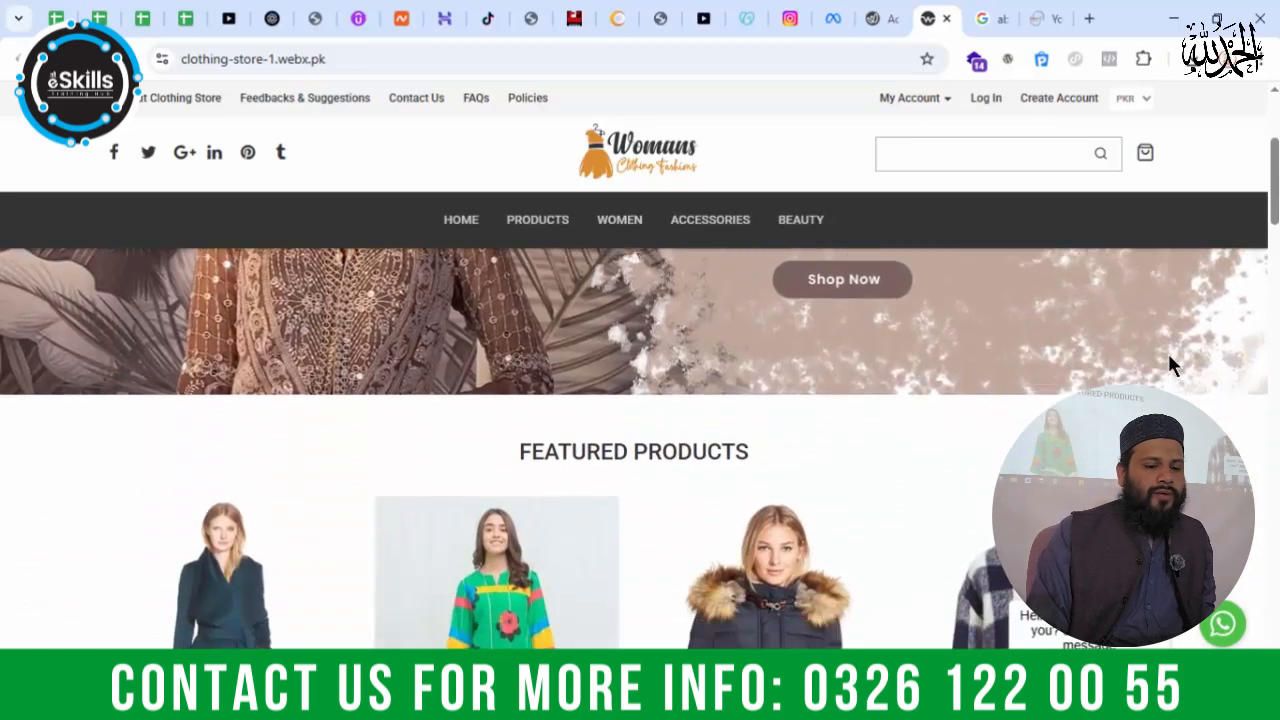
# Step: Look over the demo store's featured products, and set the abaya as a Featured product in the WebX admin's product form
pyautogui.scroll(-3, 1256, 283)
pyautogui.scroll(-8, 1256, 283)
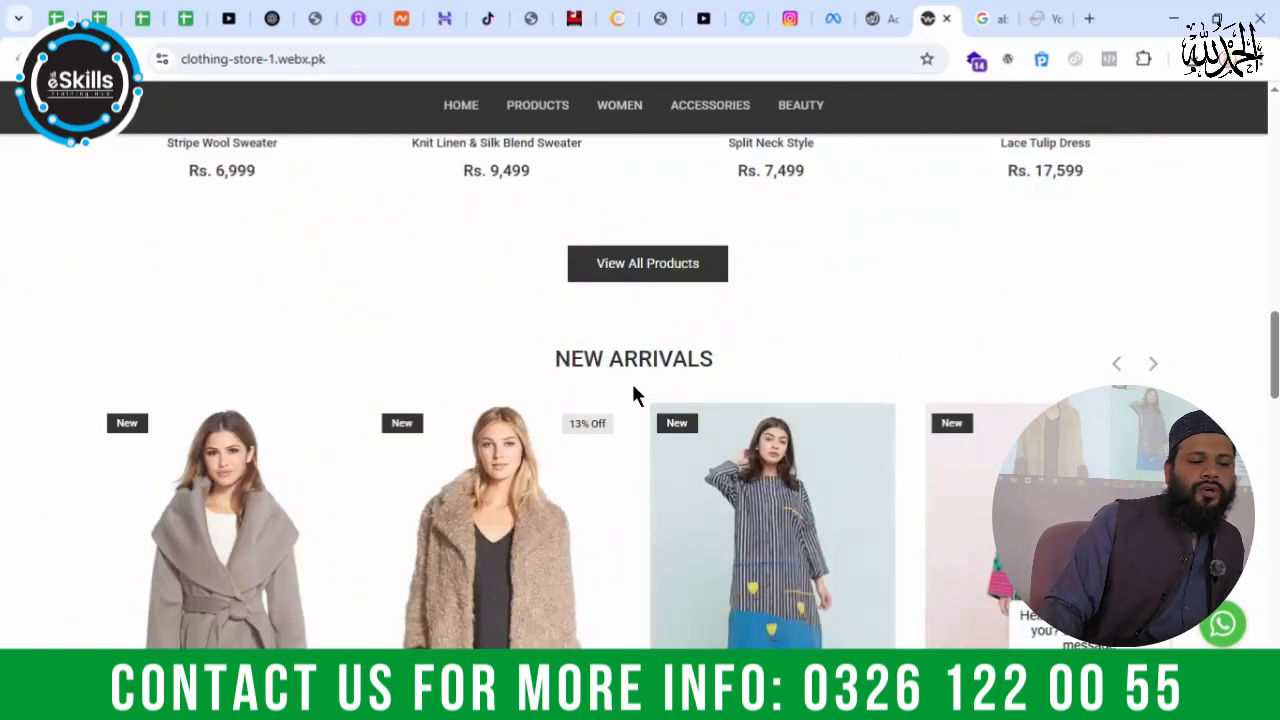
pyautogui.click(876, 22)
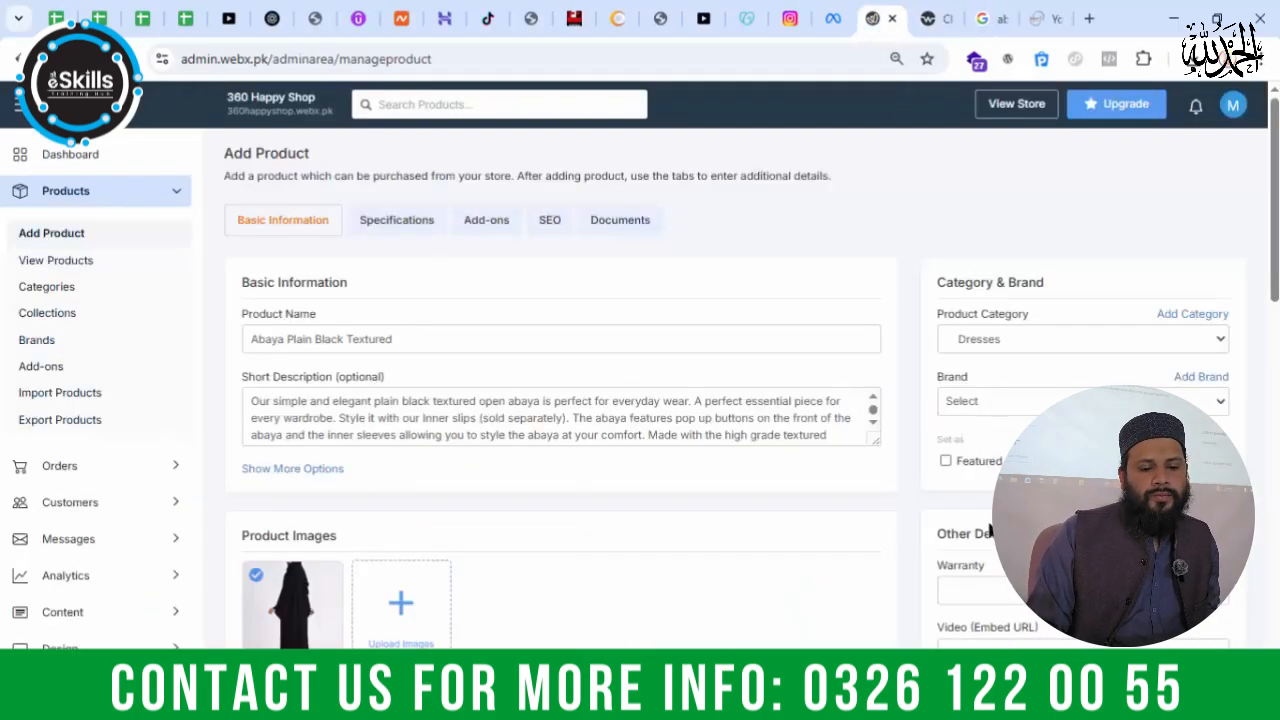
pyautogui.click(946, 460)
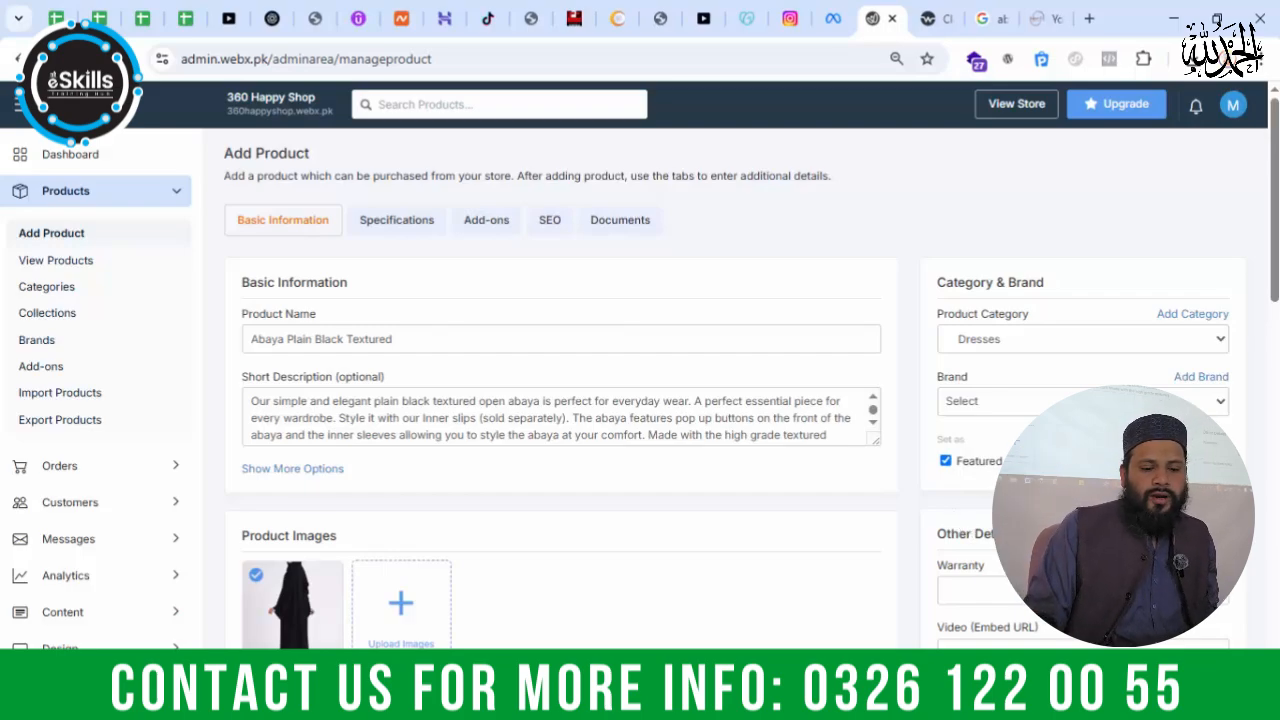
# Step: Examine the product form's Other Details, Pricing, Inventory and Shipping sections, including the web link, affiliate URL and shipping price fields
pyautogui.scroll(-1, 947, 590)
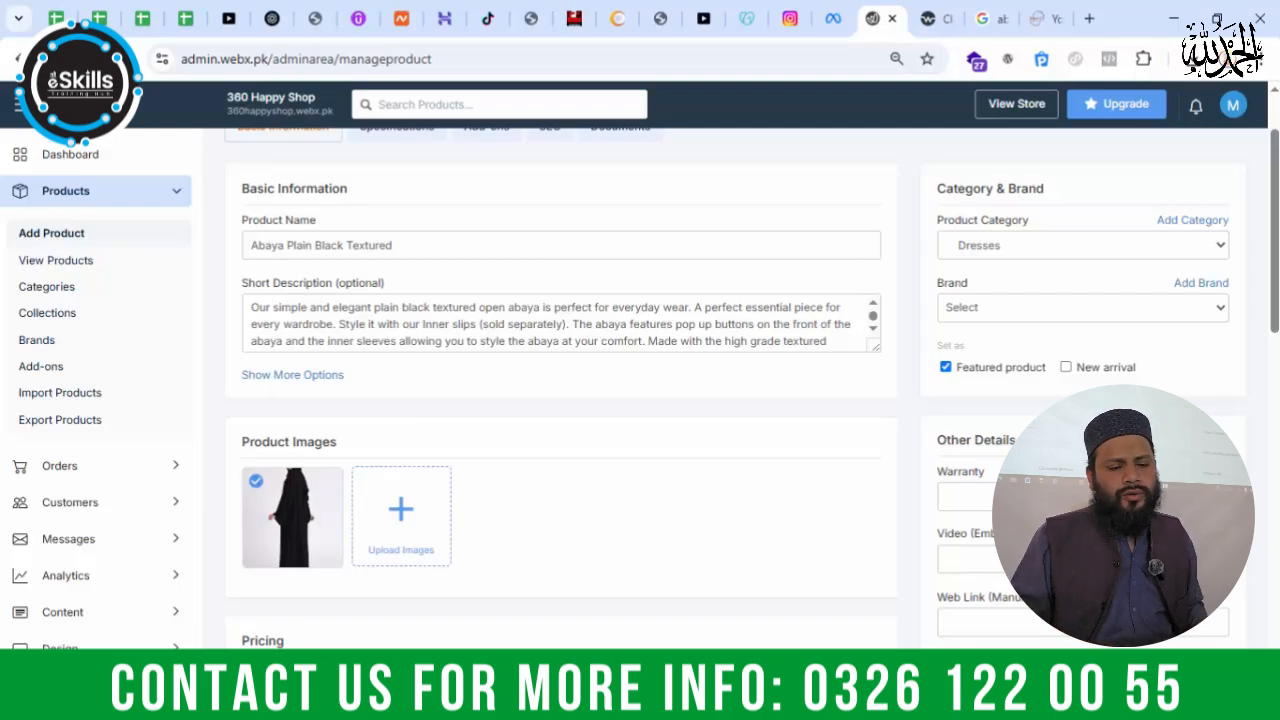
pyautogui.scroll(1, 560, 390)
pyautogui.scroll(-2, 560, 390)
pyautogui.scroll(-2, 965, 334)
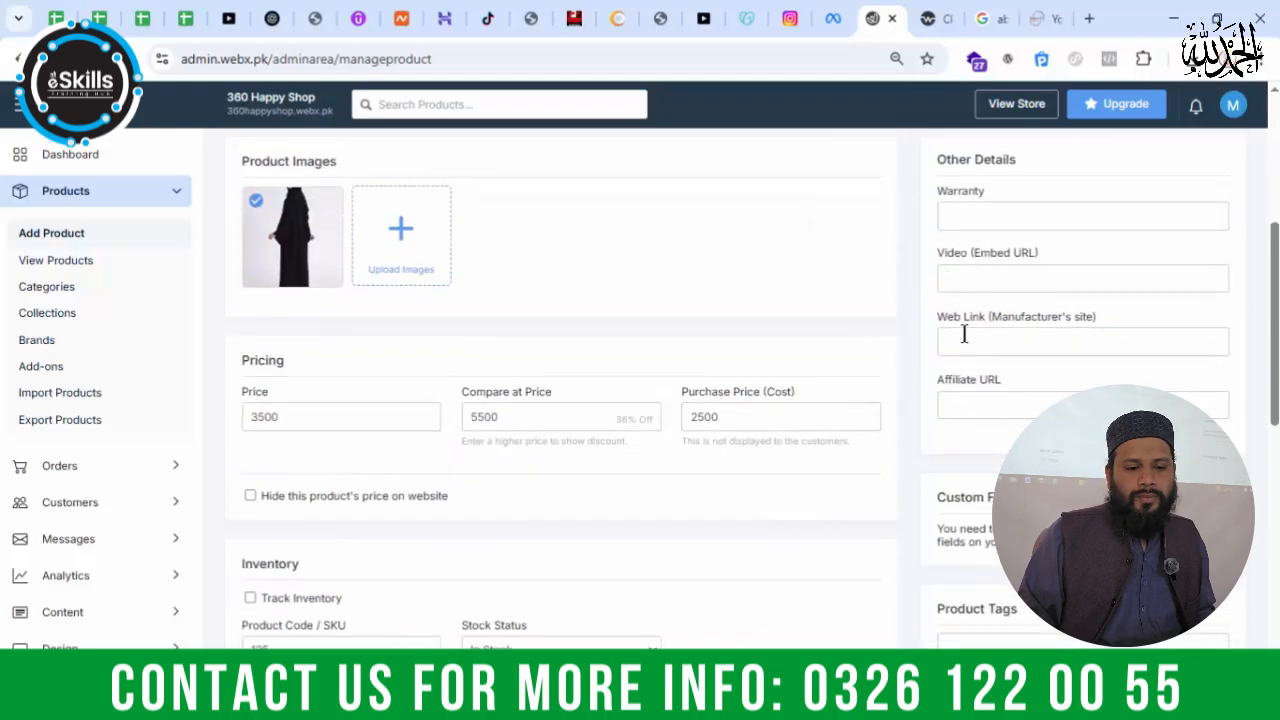
pyautogui.click(1098, 336)
pyautogui.click(1040, 405)
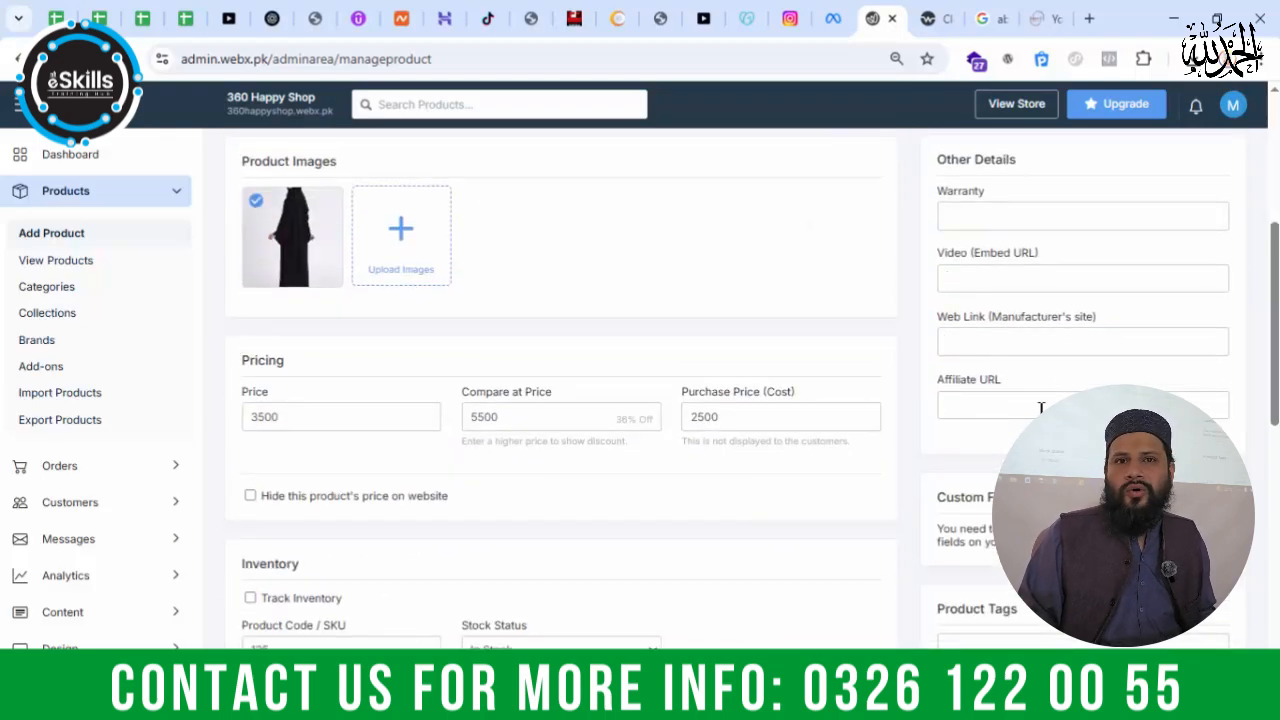
pyautogui.scroll(-4, 920, 415)
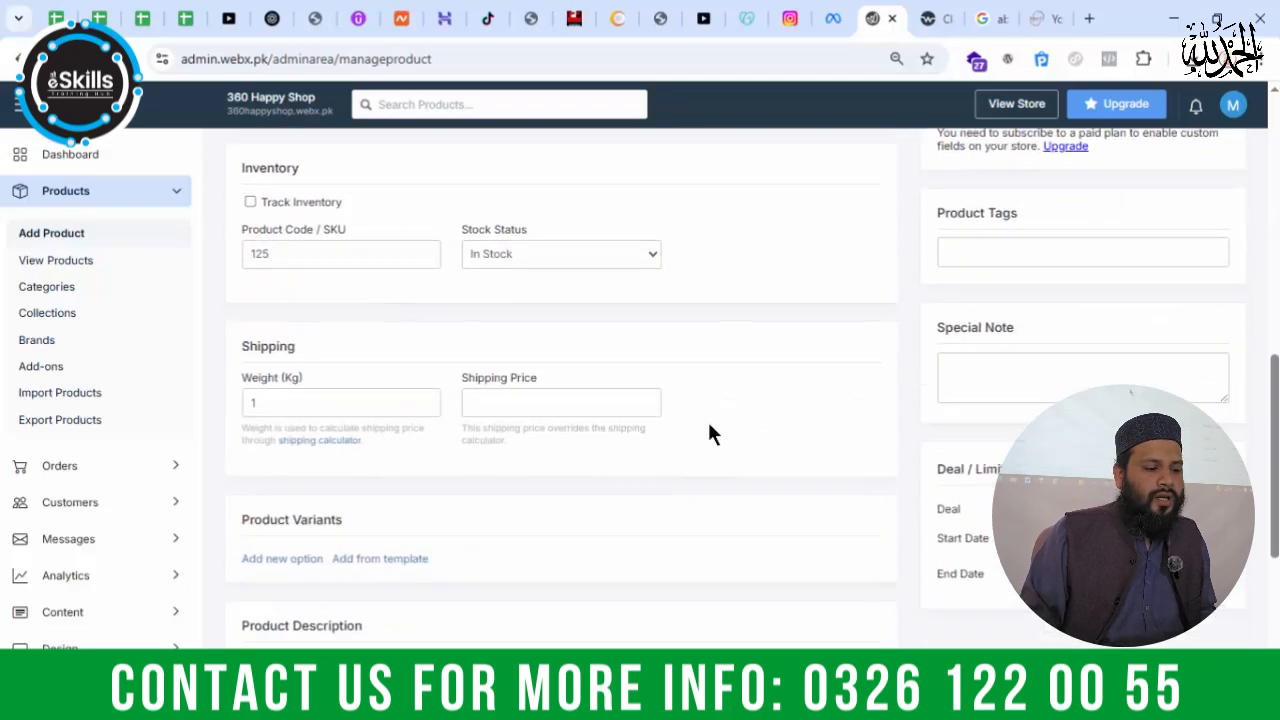
pyautogui.scroll(-2, 700, 405)
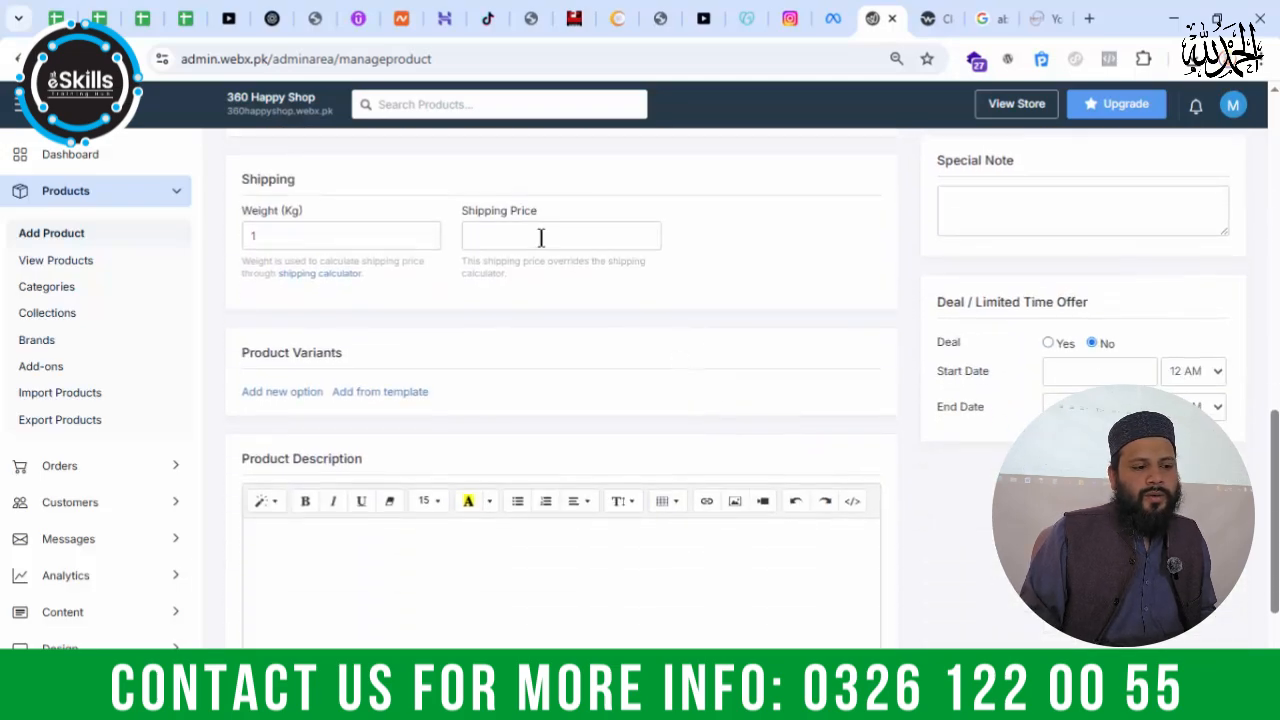
pyautogui.scroll(2, 710, 298)
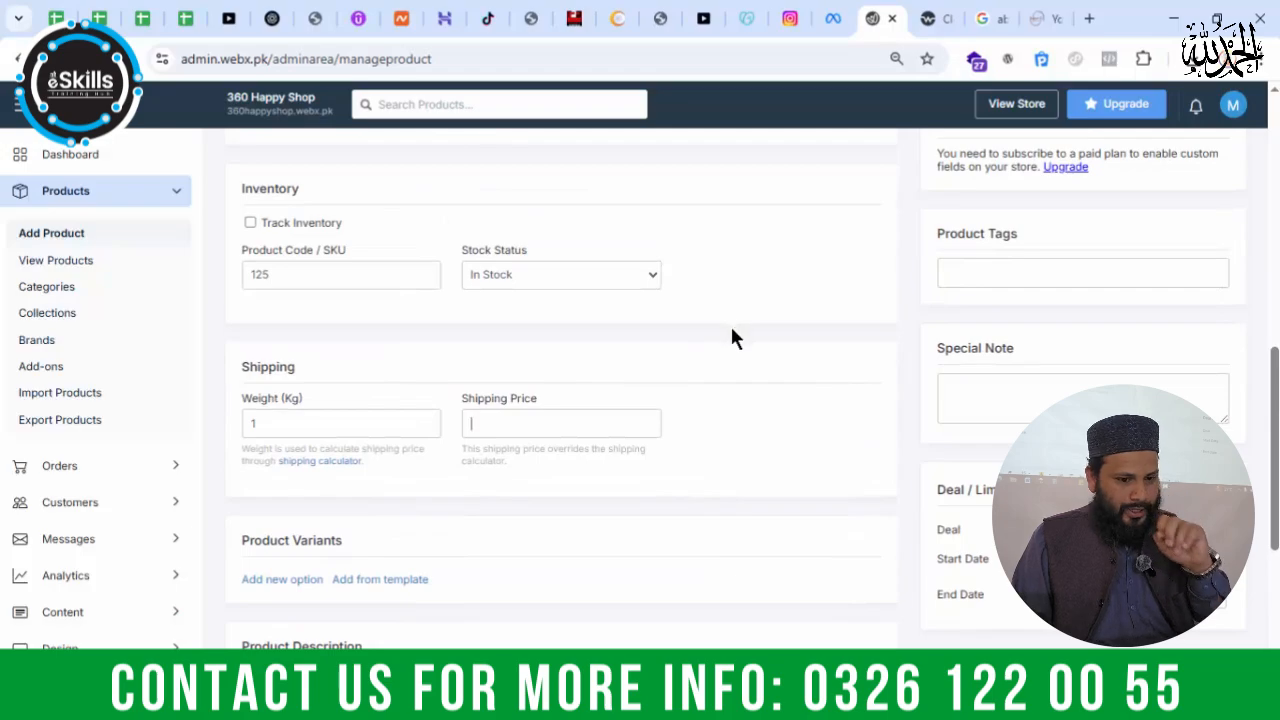
# Step: Add the product tags dress, abya and clothing to the abaya product
pyautogui.click(1023, 392)
pyautogui.click(1018, 272)
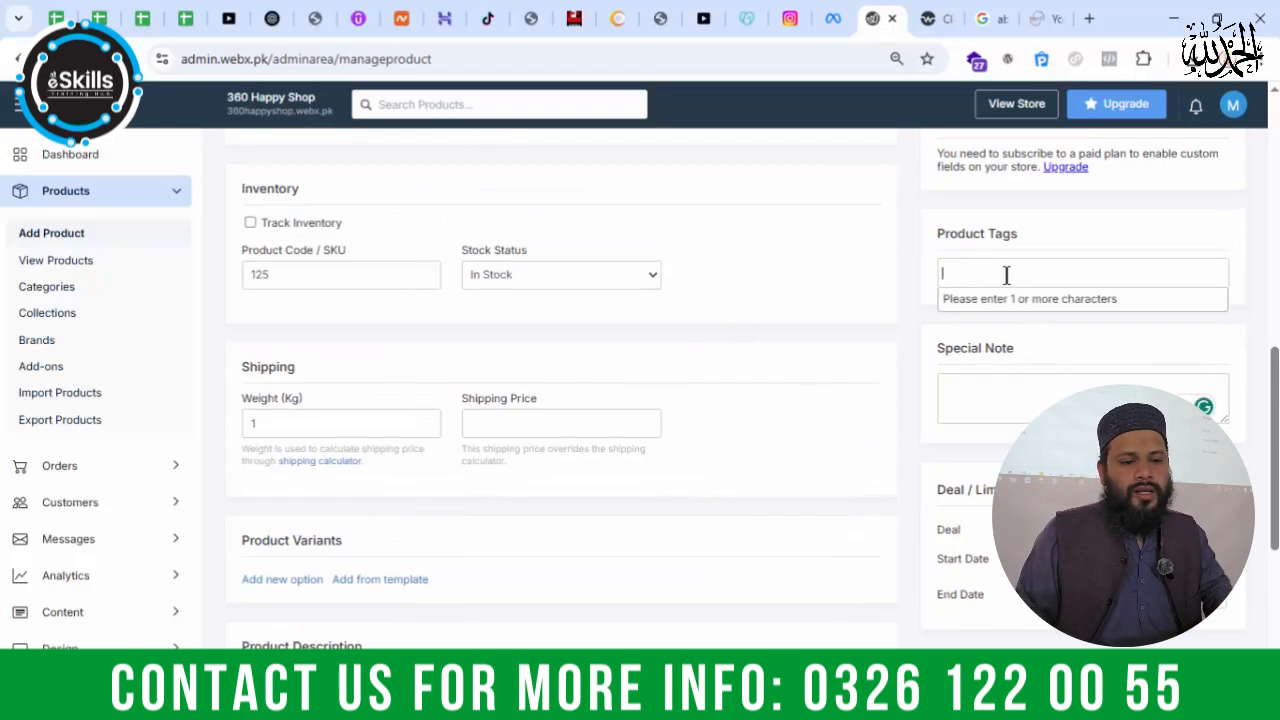
pyautogui.write('dress')
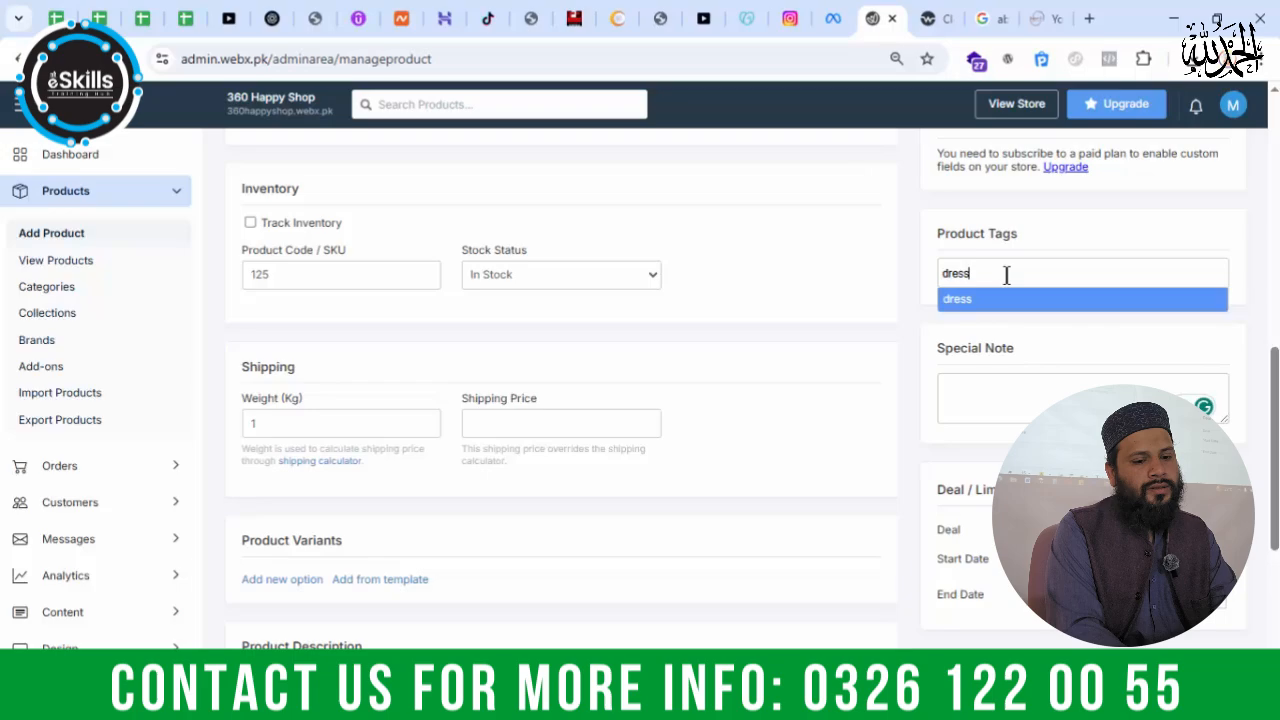
pyautogui.press('Return')
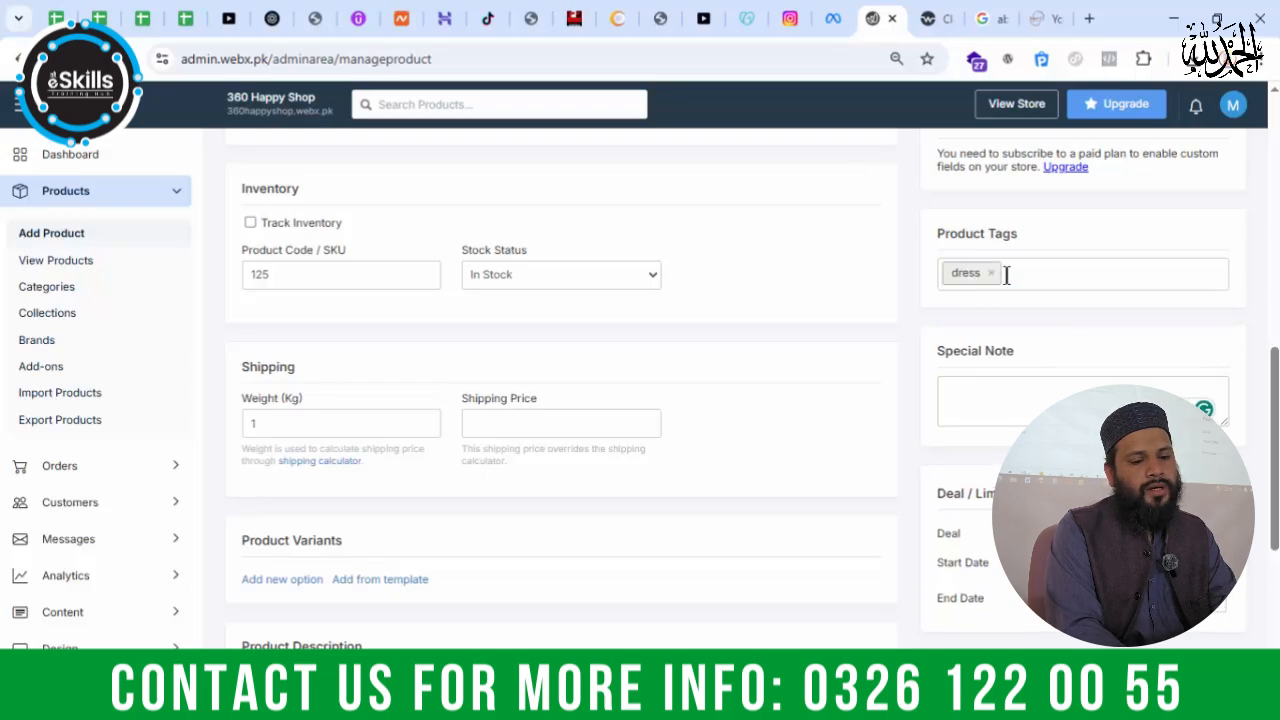
pyautogui.write('abya')
pyautogui.press('Return')
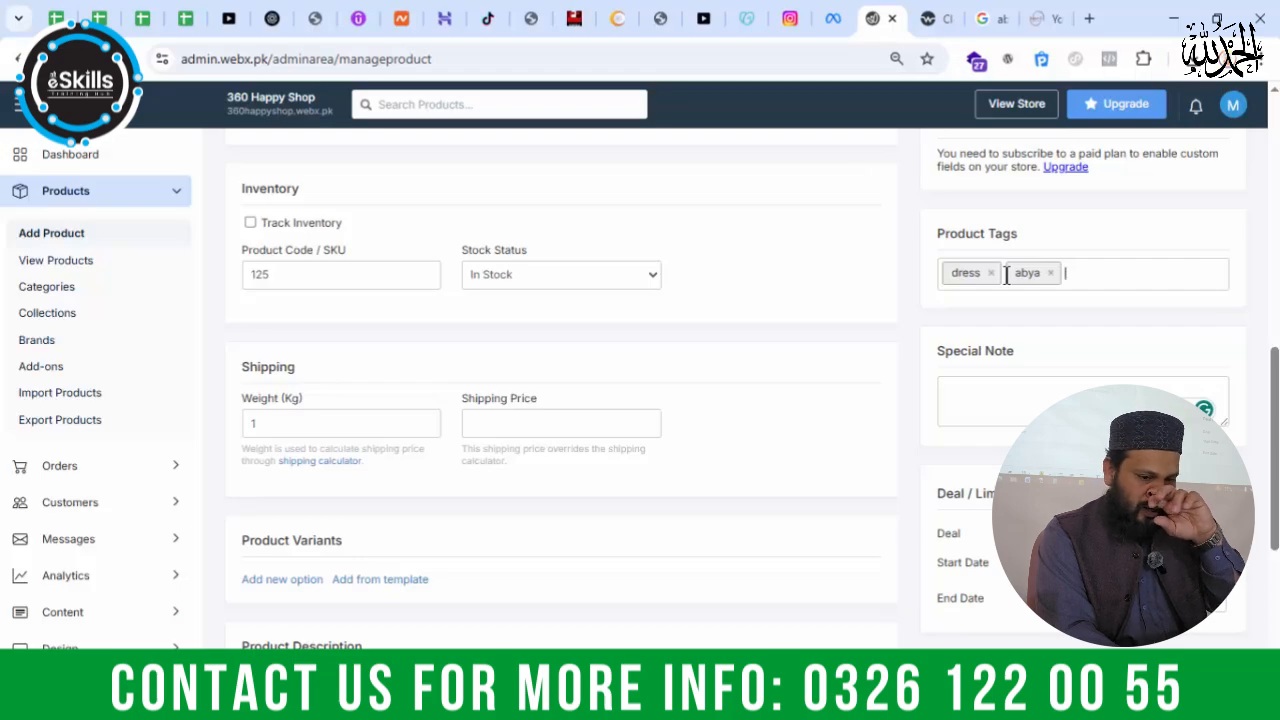
pyautogui.write('clt')
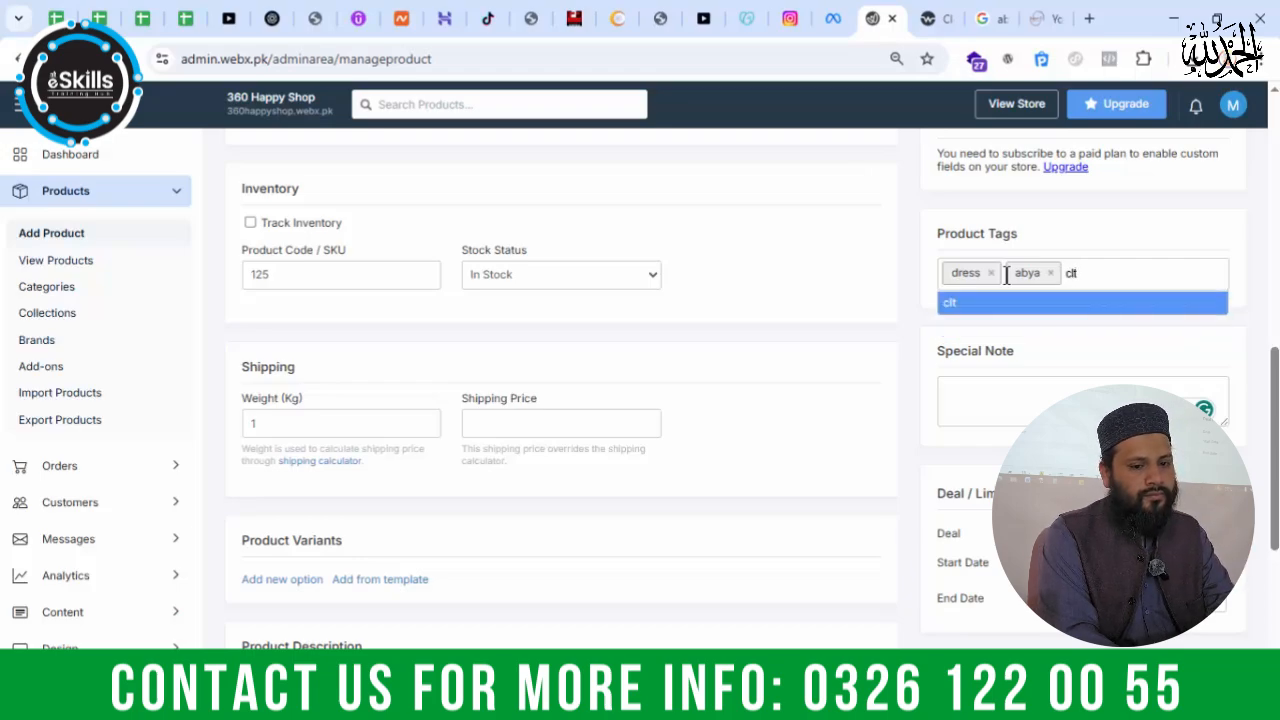
pyautogui.press('BackSpace')
pyautogui.write('lot')
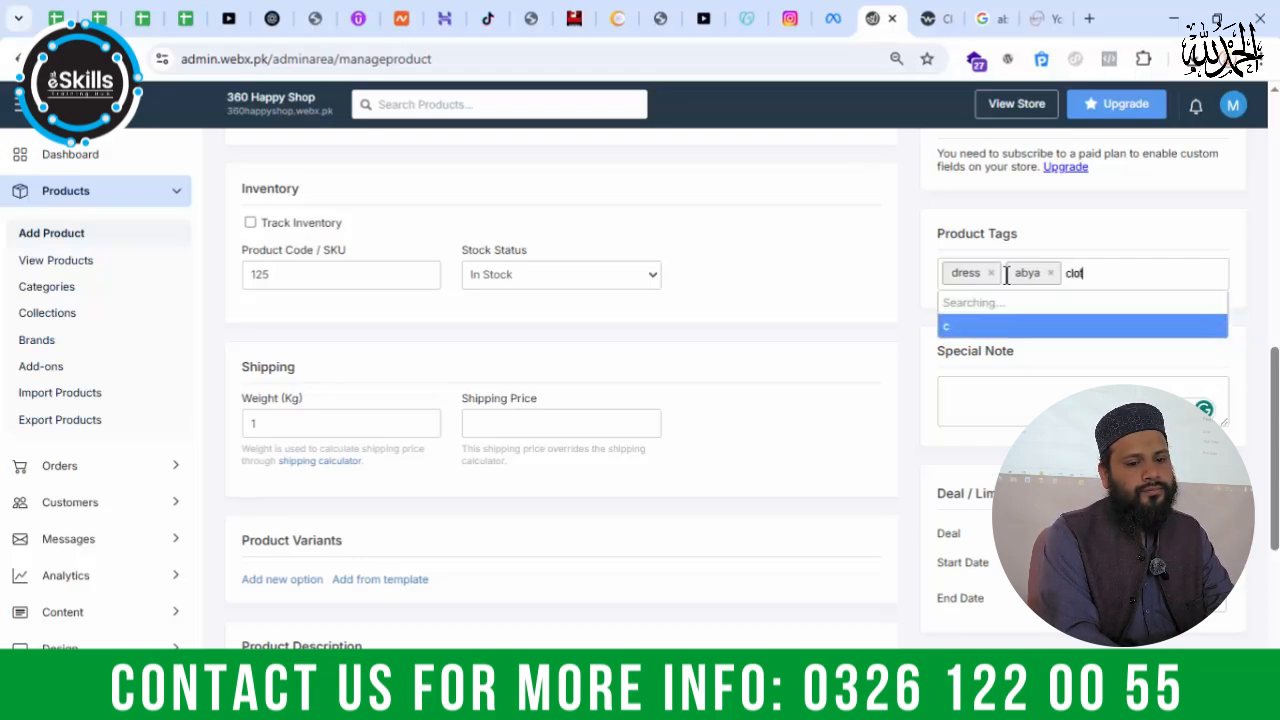
pyautogui.write('hind')
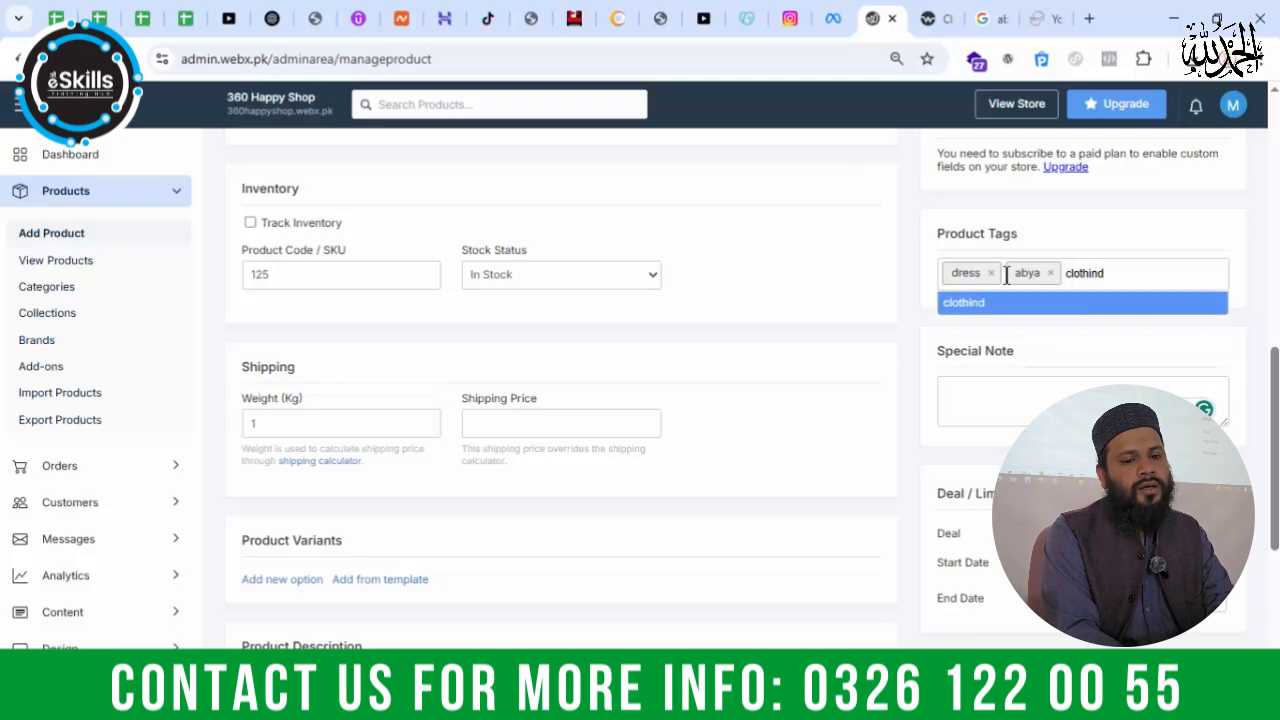
pyautogui.press('BackSpace')
pyautogui.write('g')
pyautogui.press('Return')
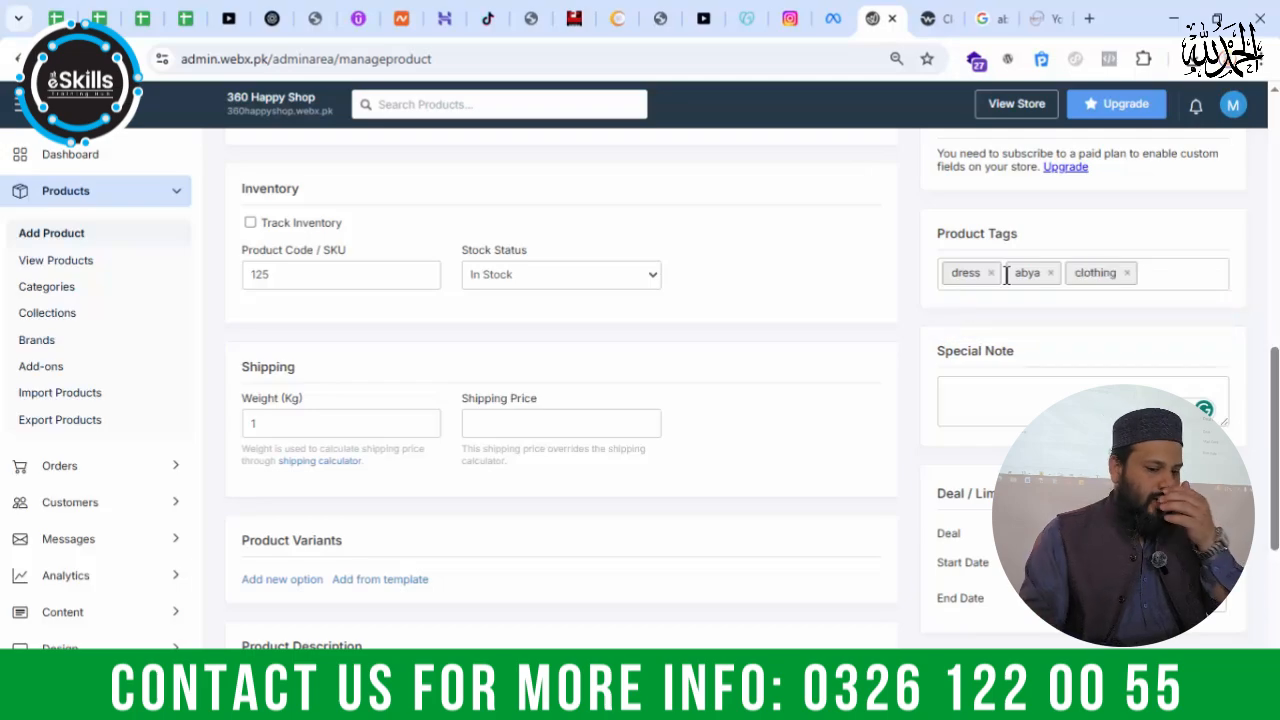
# Step: Place the cursor in the Product Description editor, and read the description and shipping information on the Hayah Al-Muslimah abaya page
pyautogui.click(1041, 385)
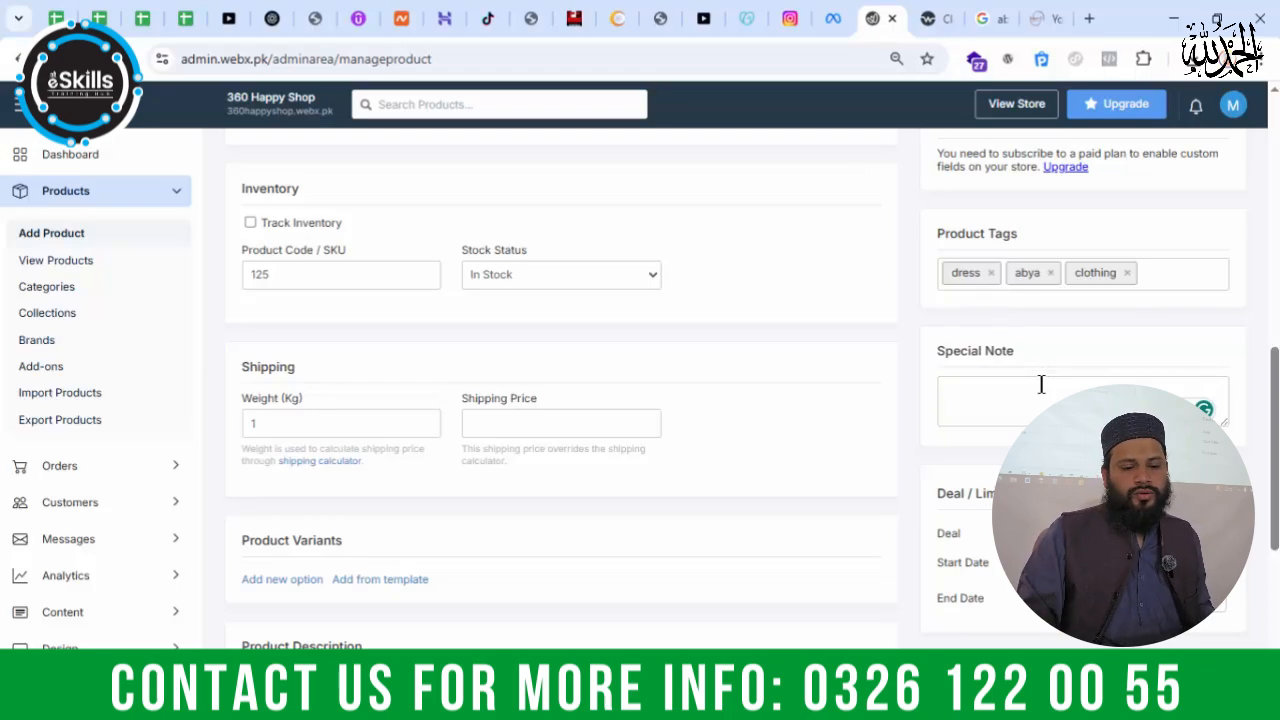
pyautogui.scroll(-3, 851, 366)
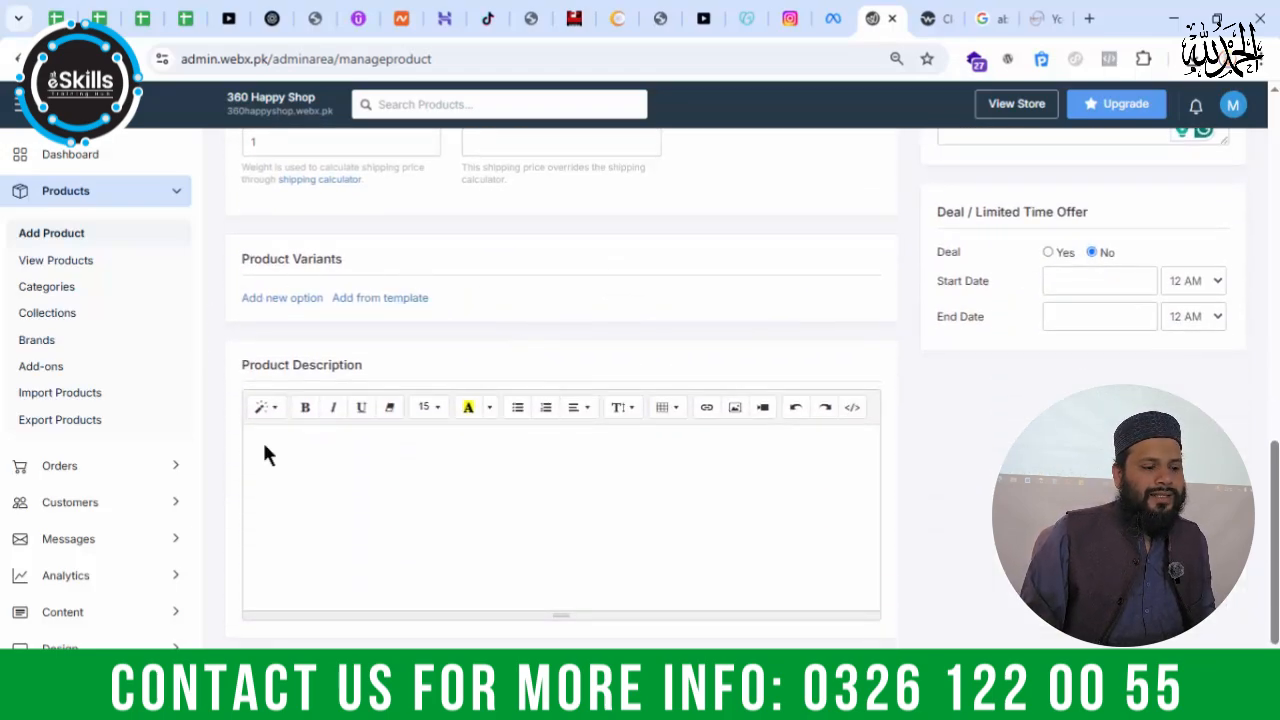
pyautogui.click(325, 468)
pyautogui.click(935, 24)
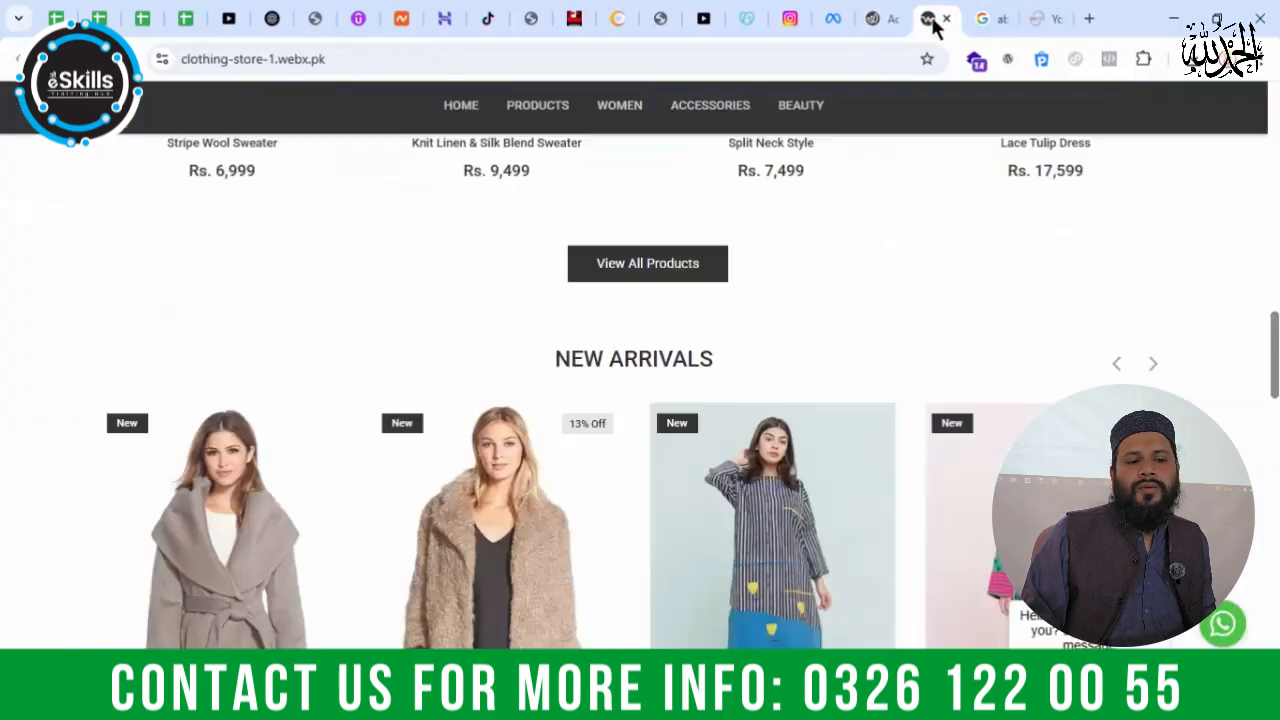
pyautogui.click(1058, 22)
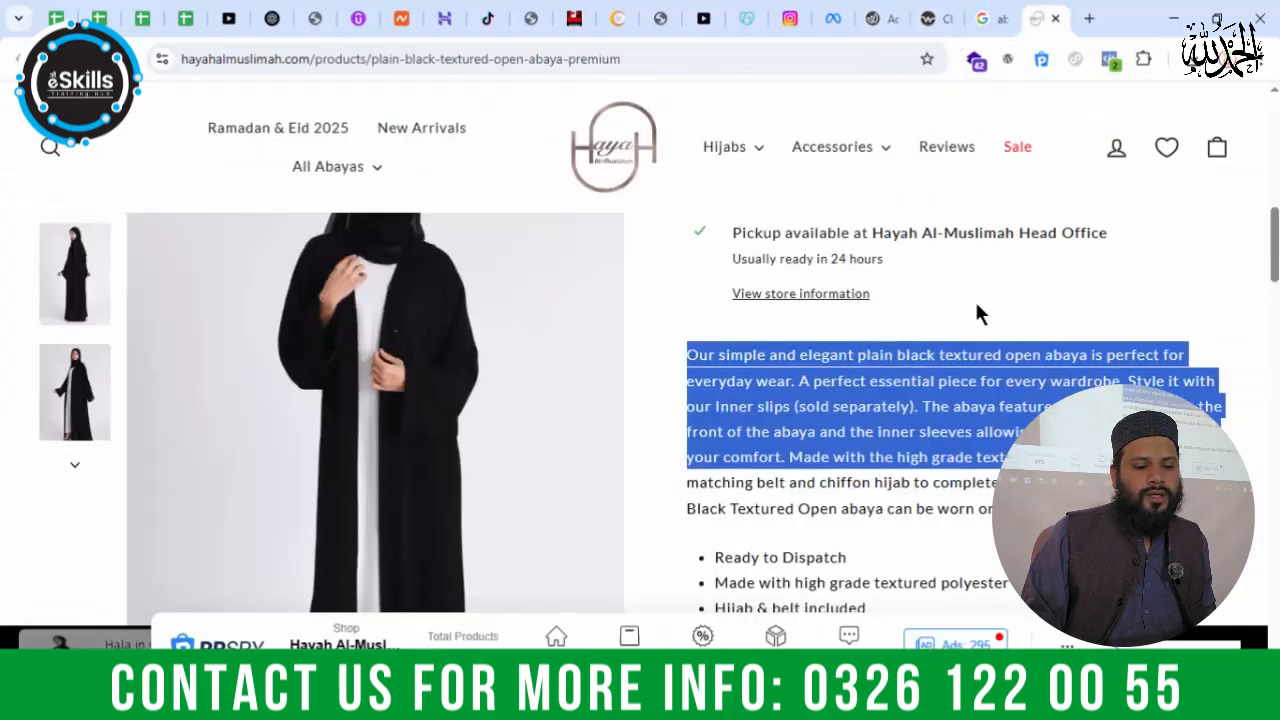
pyautogui.scroll(-3, 977, 315)
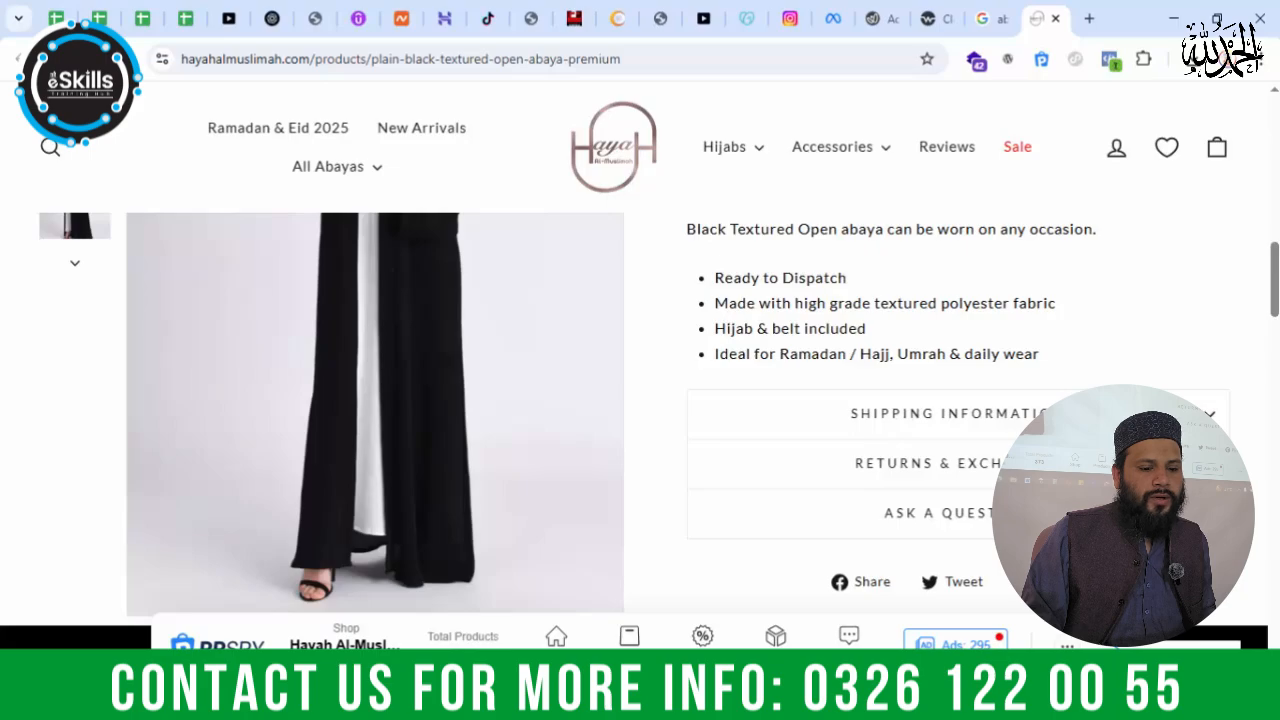
pyautogui.click(1050, 413)
pyautogui.scroll(-2, 1051, 363)
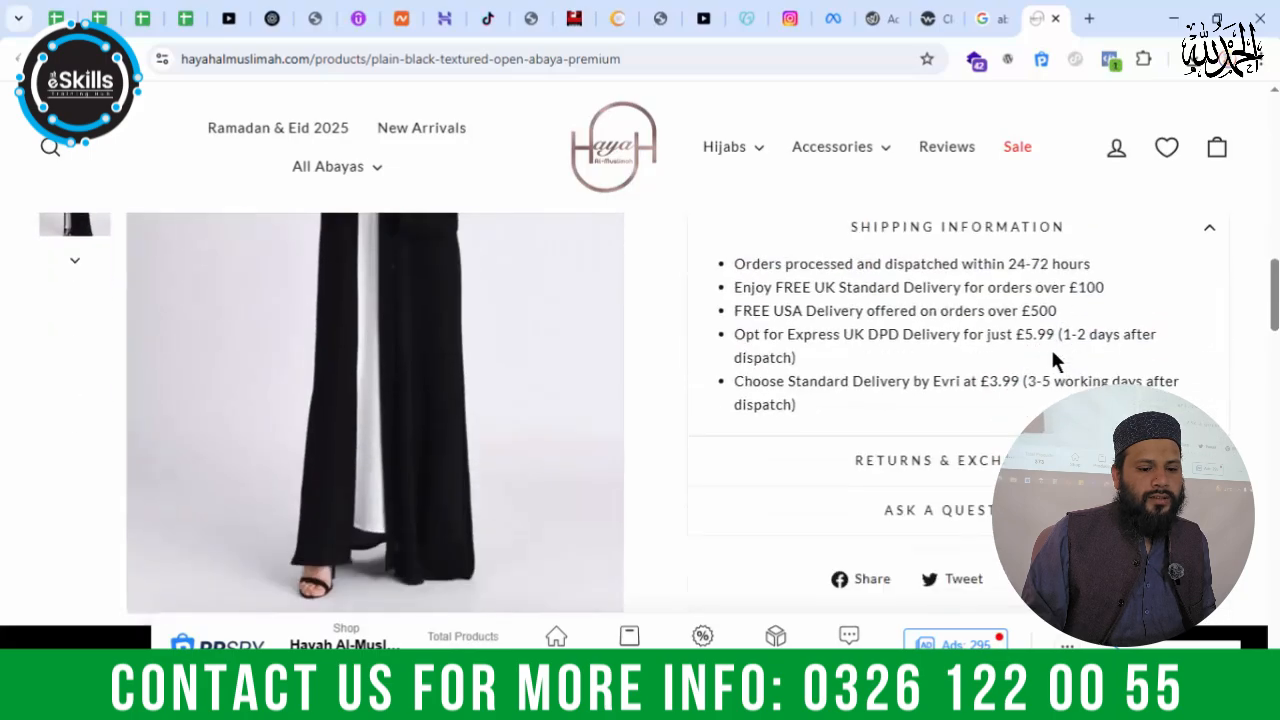
# Step: Copy the abaya's full description with its bullet list from the Hayah Al-Muslimah page into the admin's Product Description
pyautogui.scroll(4, 1055, 360)
pyautogui.moveTo(1000, 541); pyautogui.dragTo(662, 263)
pyautogui.scroll(2, 667, 293)
pyautogui.scroll(1, 669, 292)
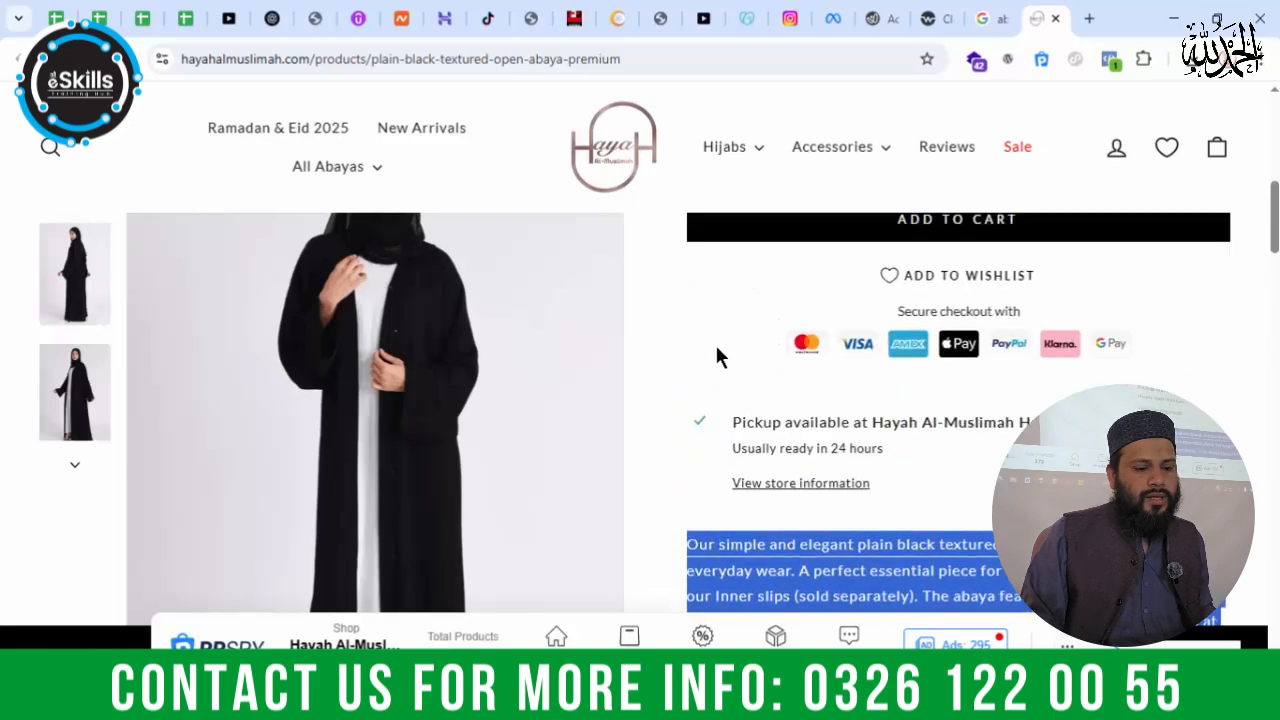
pyautogui.click(875, 18)
pyautogui.hotkey('ctrl', 'v')
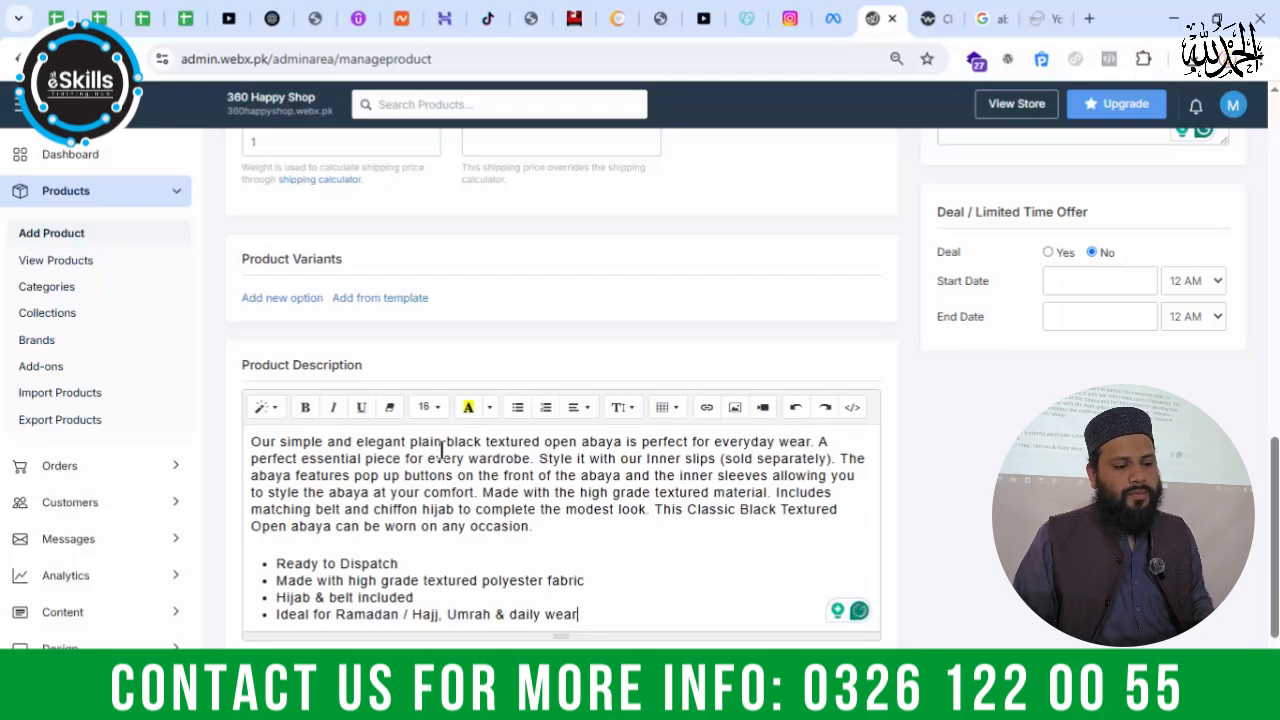
# Step: Check the rest of the Hayah Al-Muslimah abaya page, including its customer reviews, and close it along with the Google image search
pyautogui.click(1040, 18)
pyautogui.scroll(-5, 1240, 349)
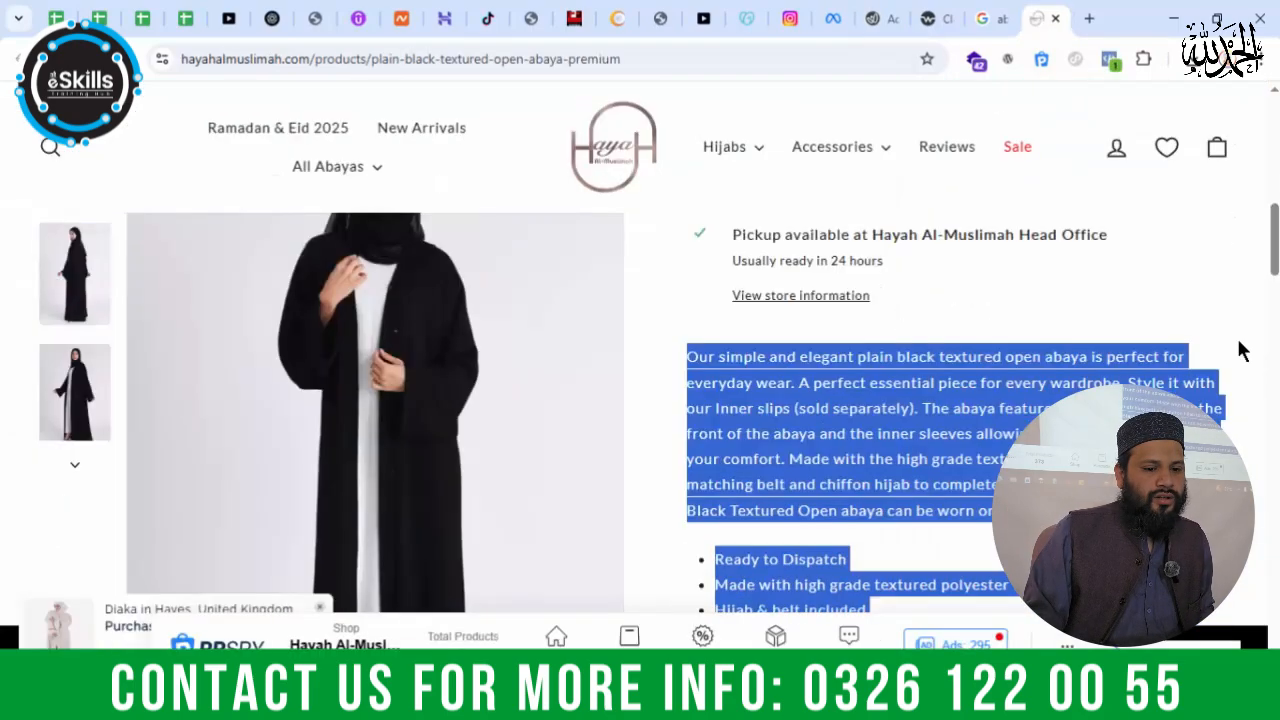
pyautogui.scroll(-10, 1276, 256)
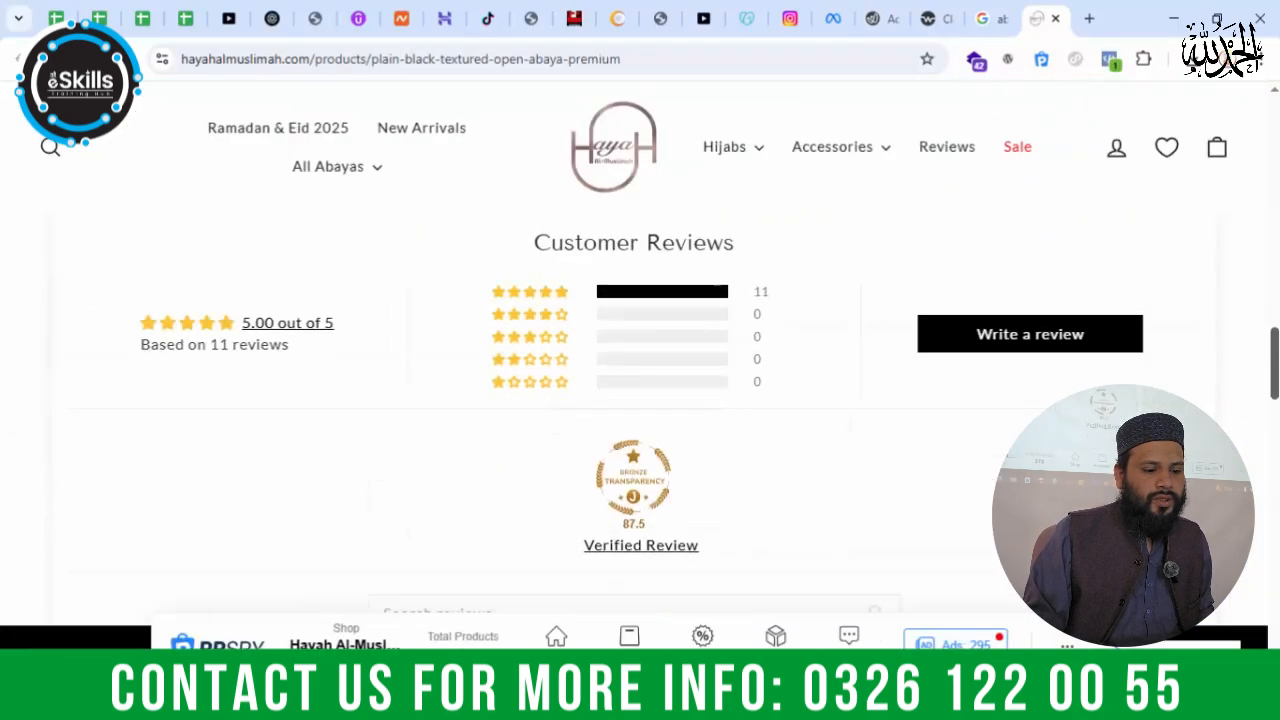
pyautogui.scroll(15, 640, 400)
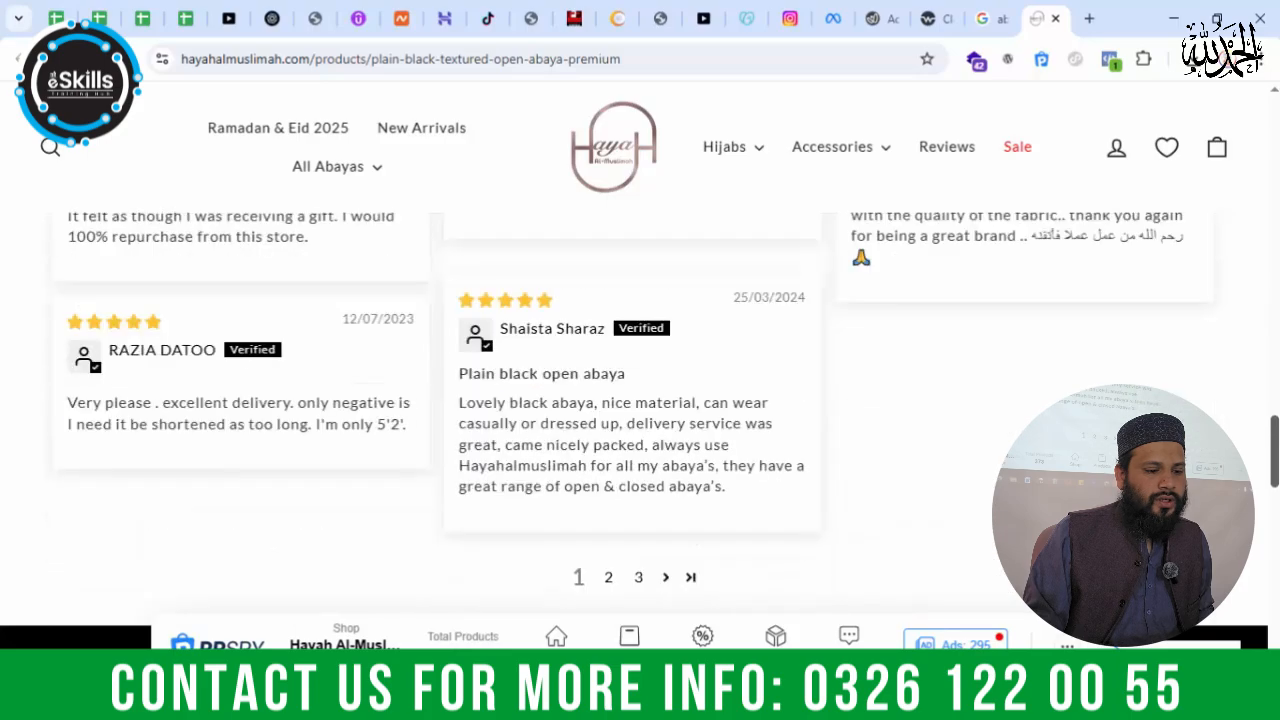
pyautogui.click(985, 18)
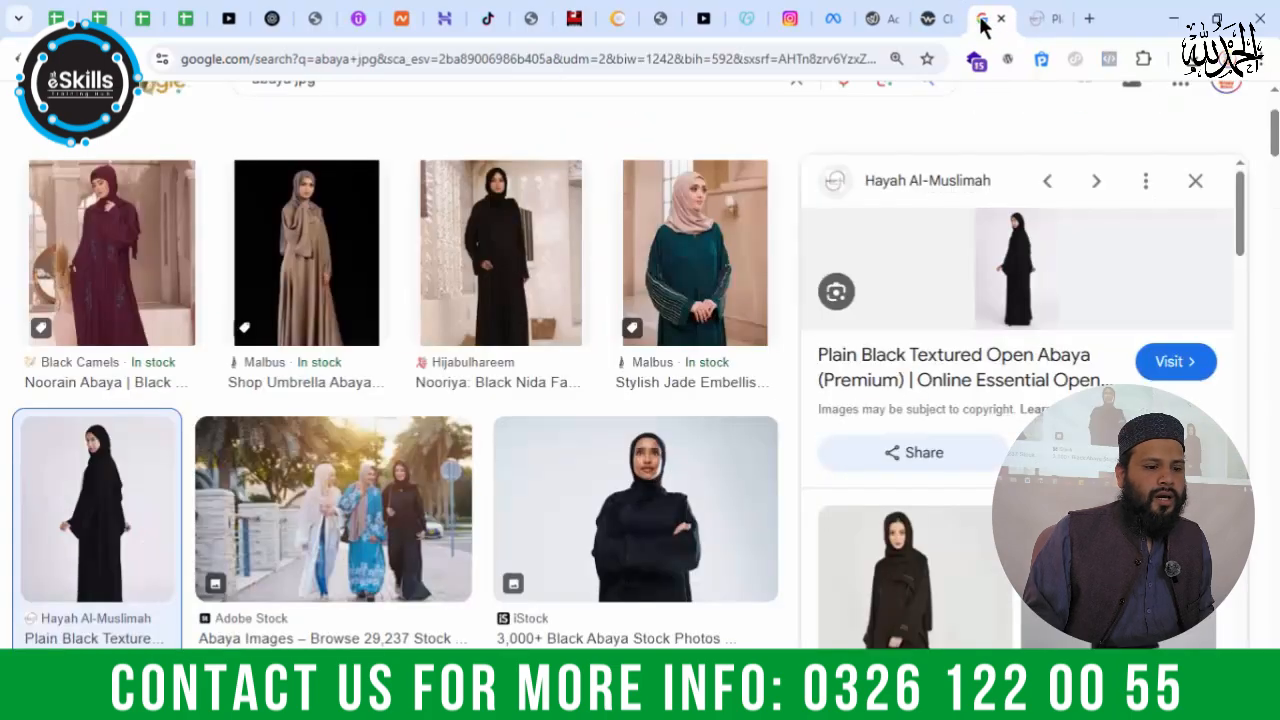
pyautogui.click(1000, 19)
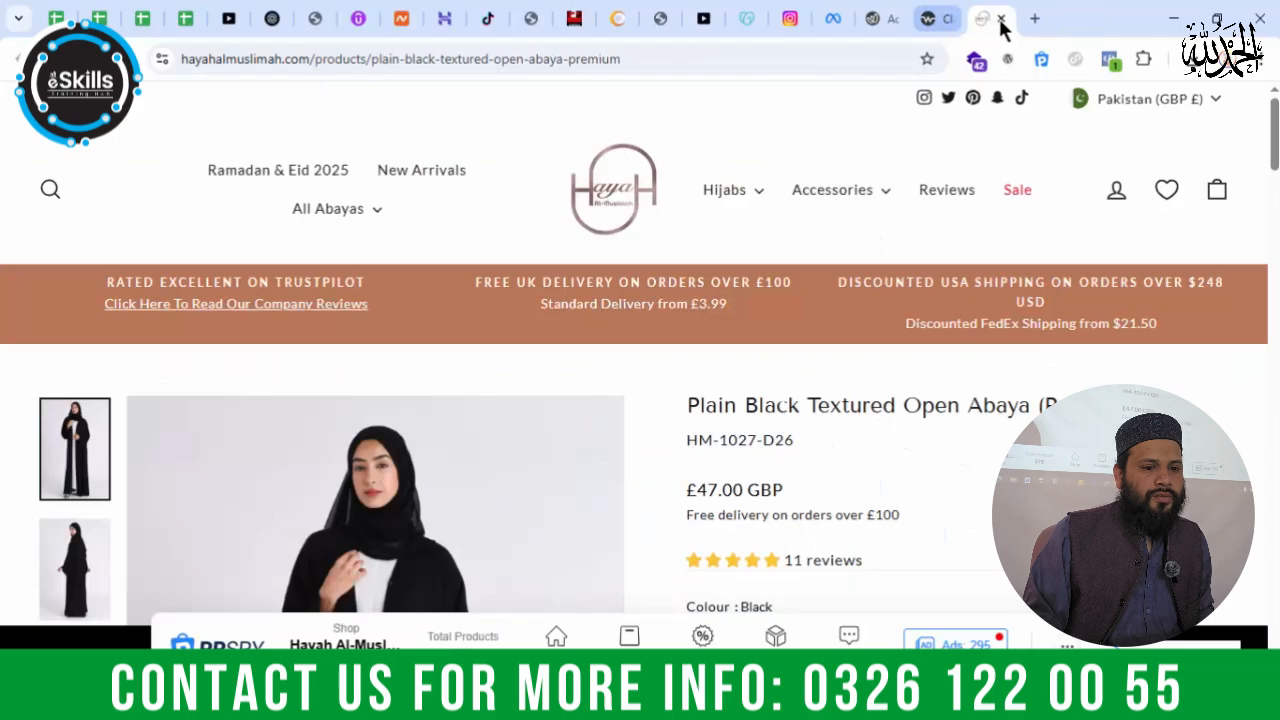
pyautogui.click(1001, 19)
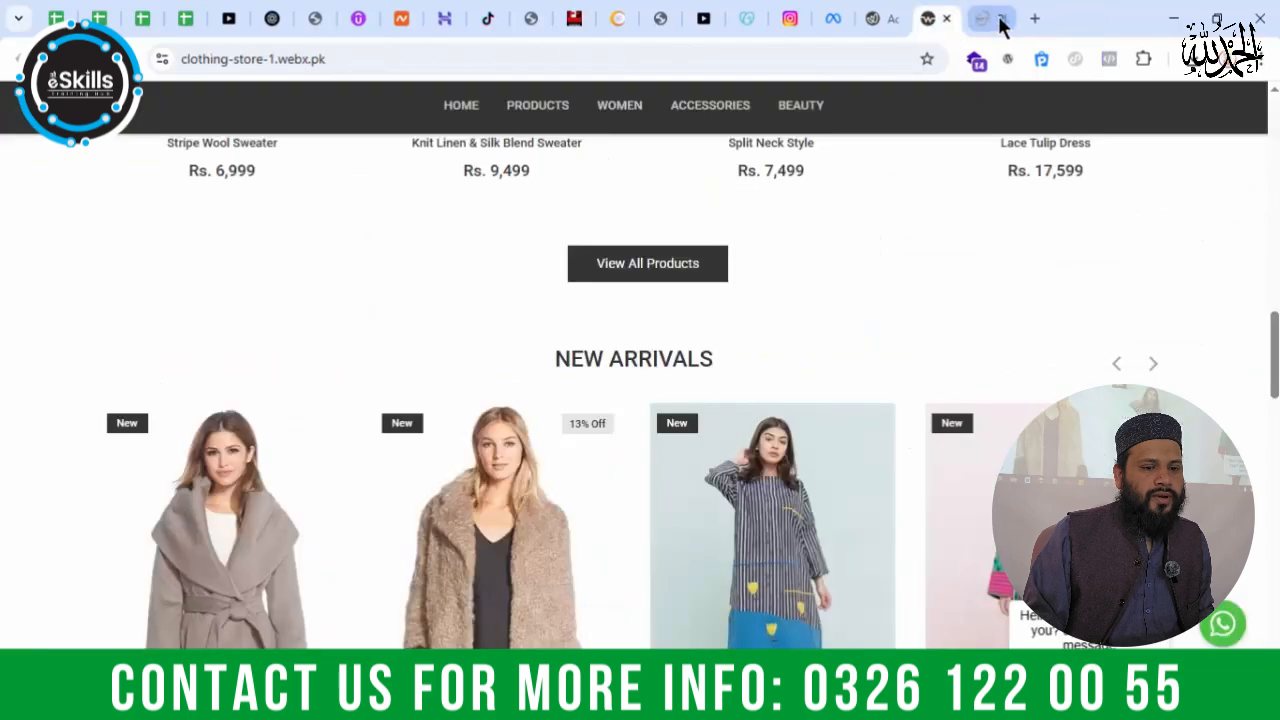
# Step: Return to the WebX admin's Add Product form, review the filled-in details and save the abaya product
pyautogui.click(895, 20)
pyautogui.scroll(-2, 670, 403)
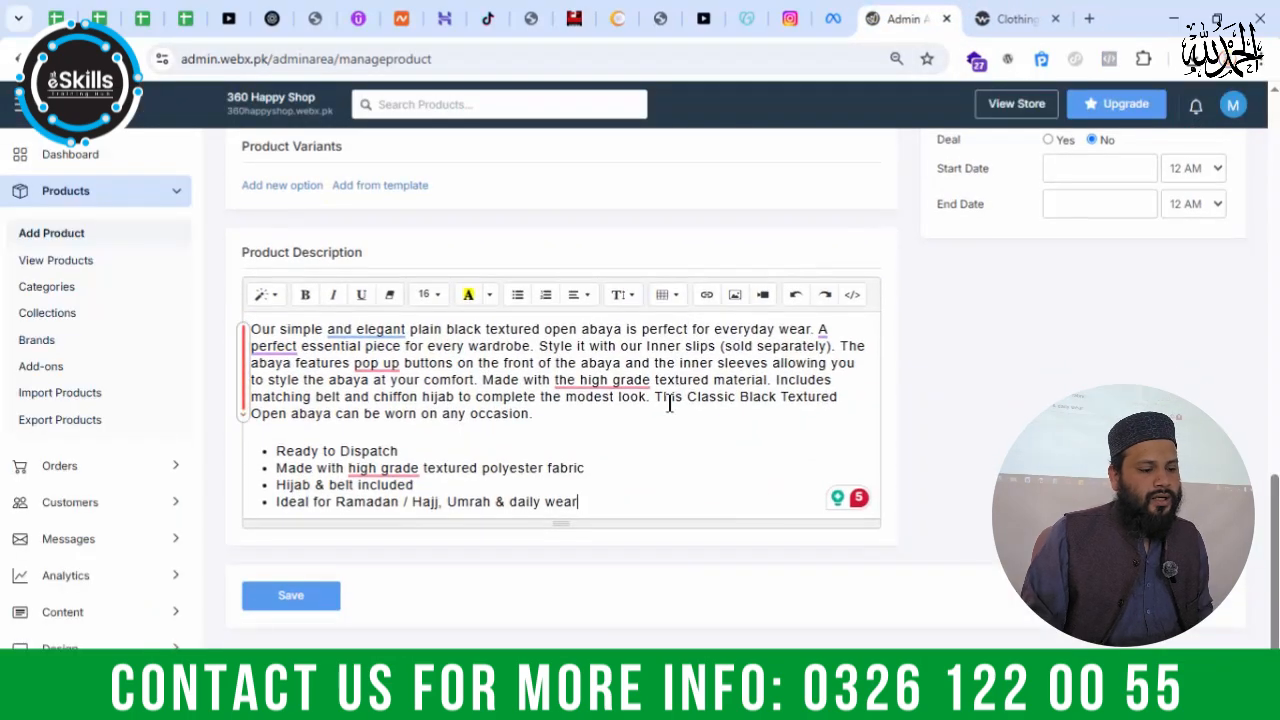
pyautogui.scroll(2, 680, 431)
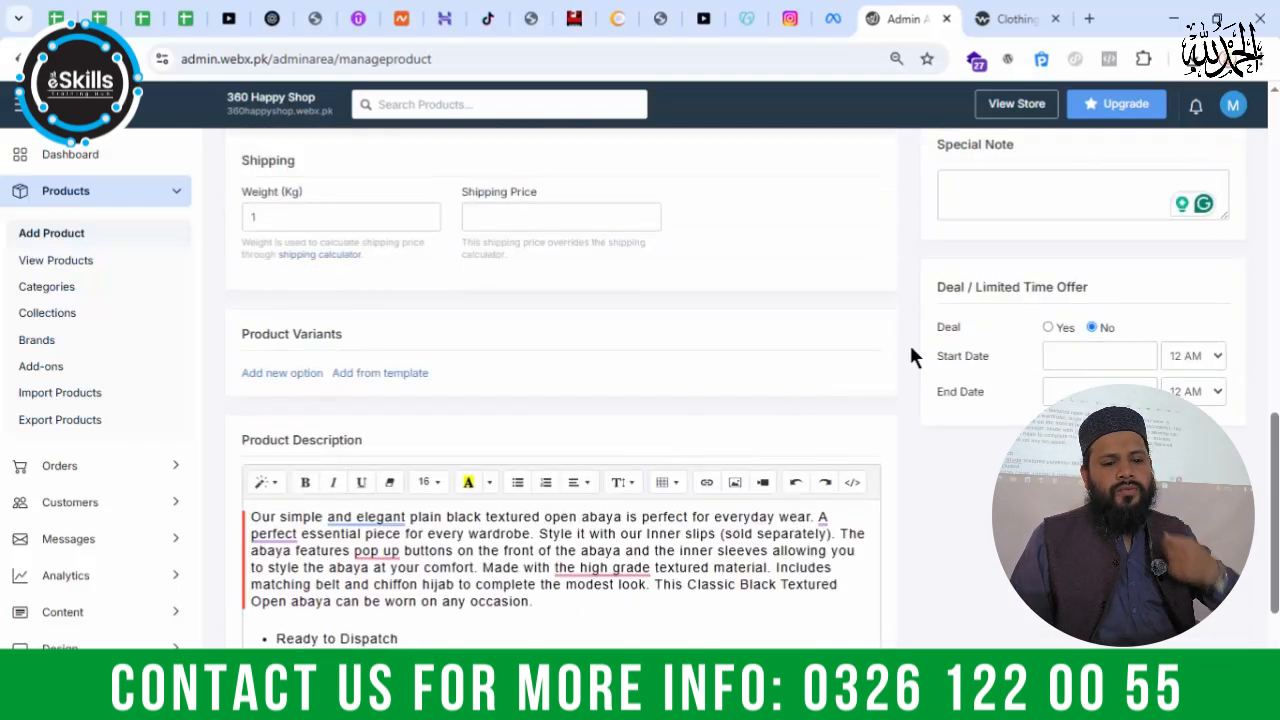
pyautogui.scroll(-2, 420, 540)
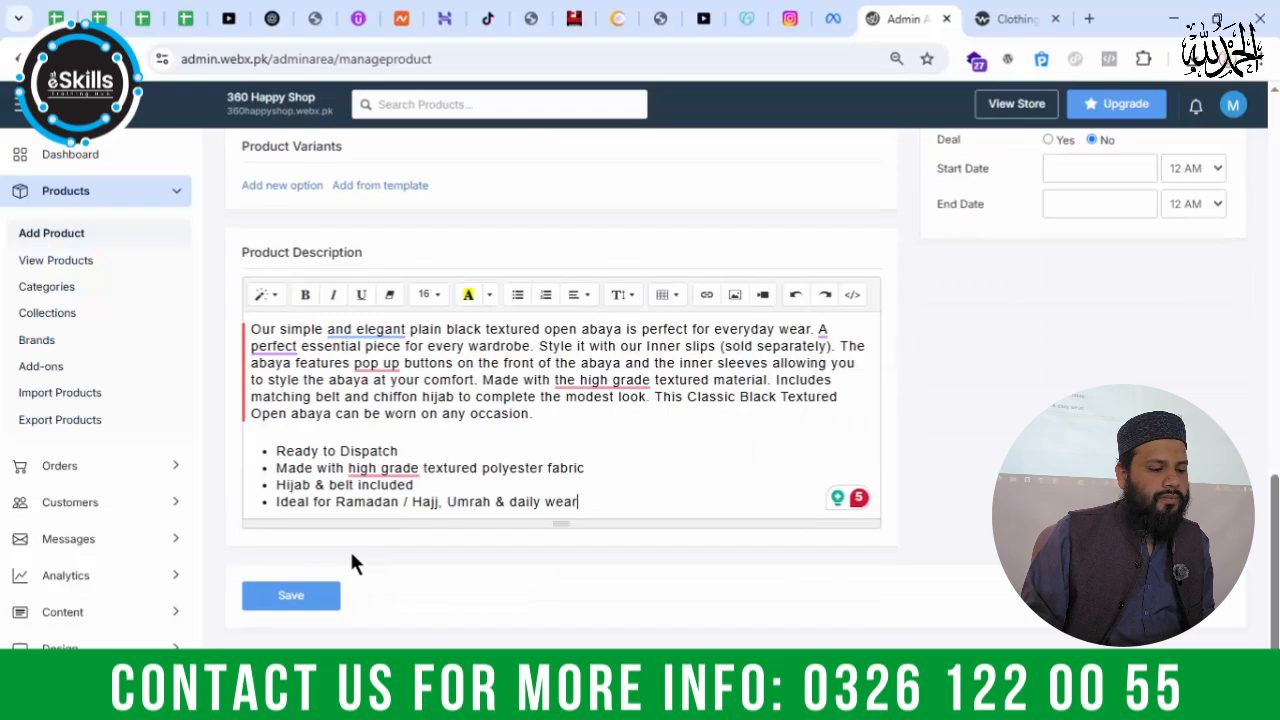
pyautogui.click(292, 597)
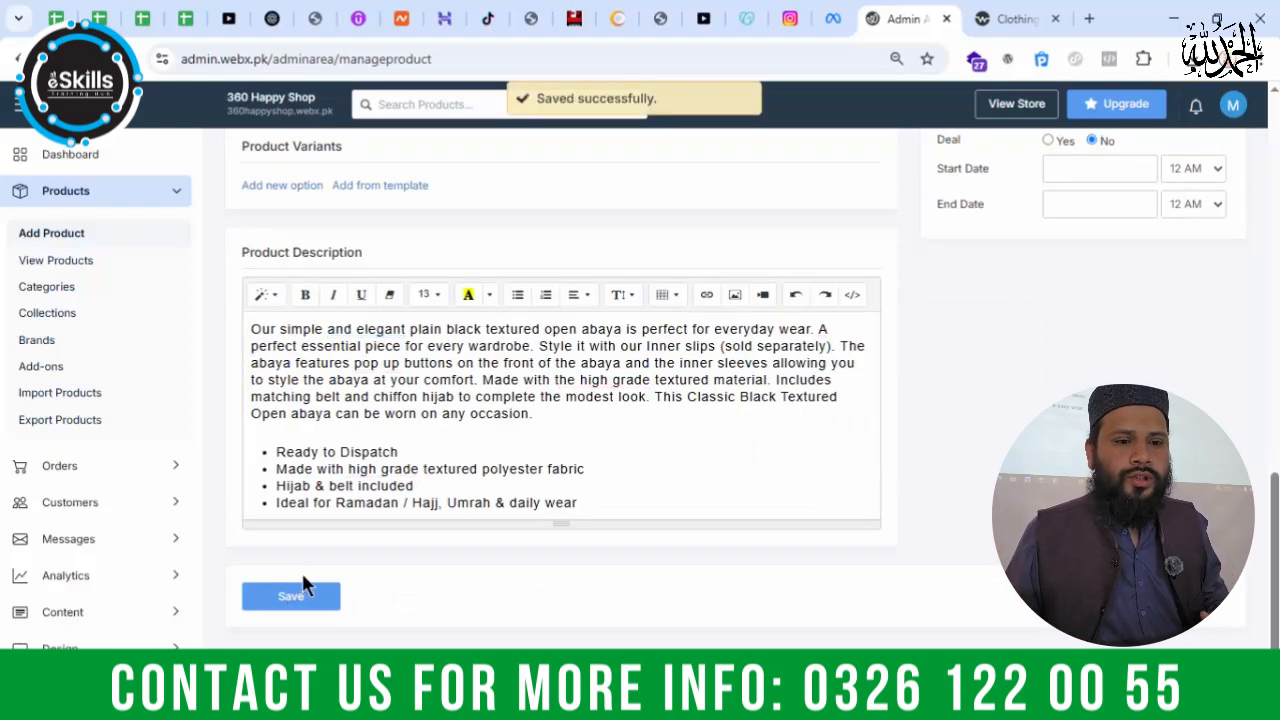
# Step: Look over the saved abaya product's basic information, specifications and add-ons
pyautogui.scroll(5, 465, 366)
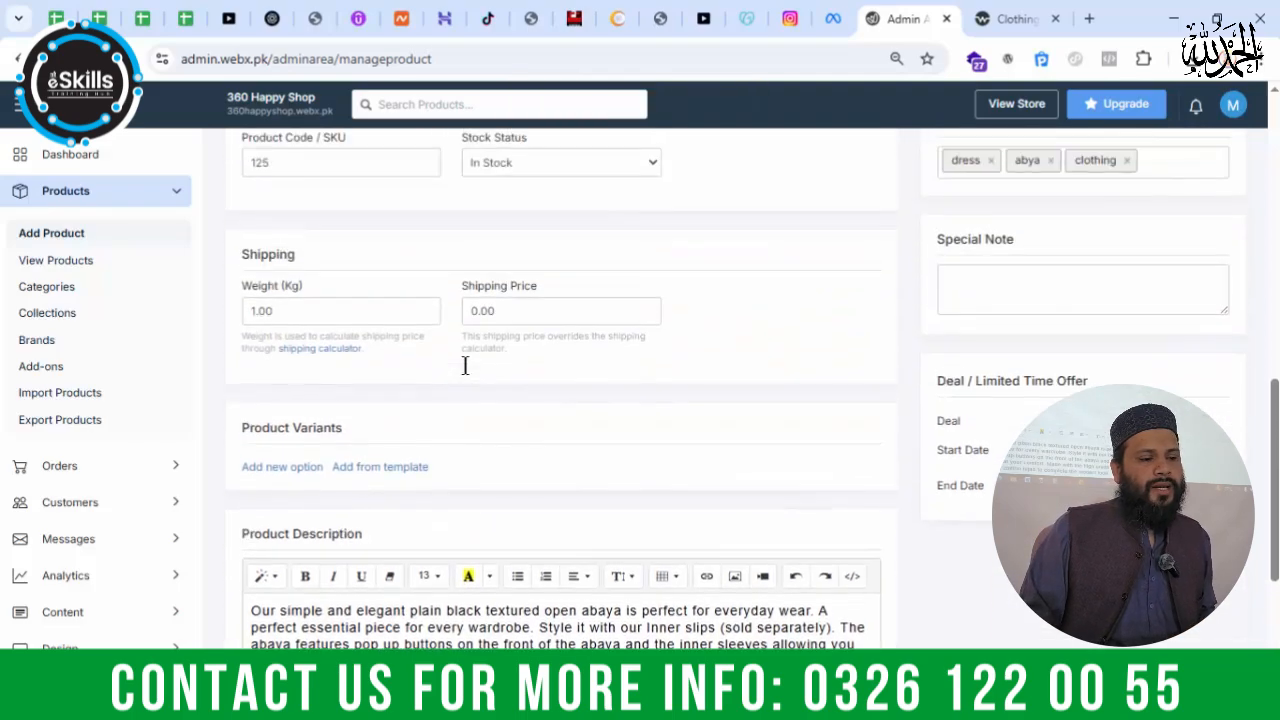
pyautogui.scroll(10, 464, 366)
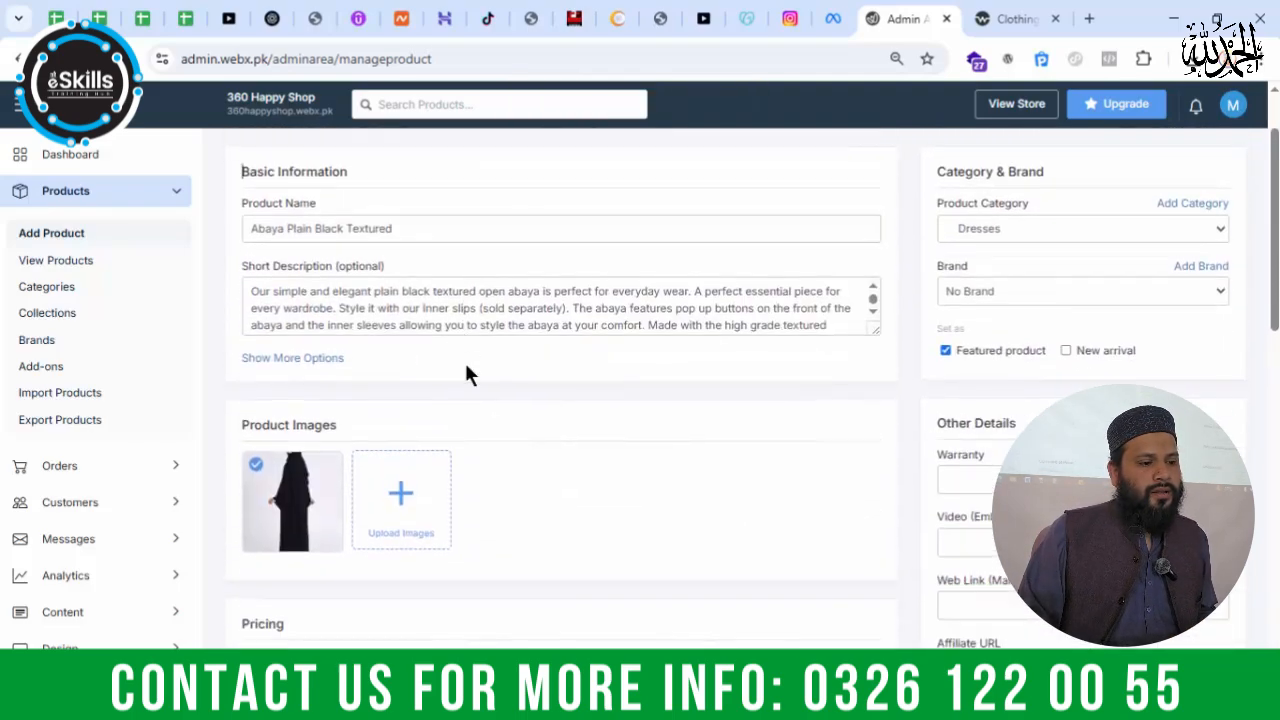
pyautogui.click(397, 203)
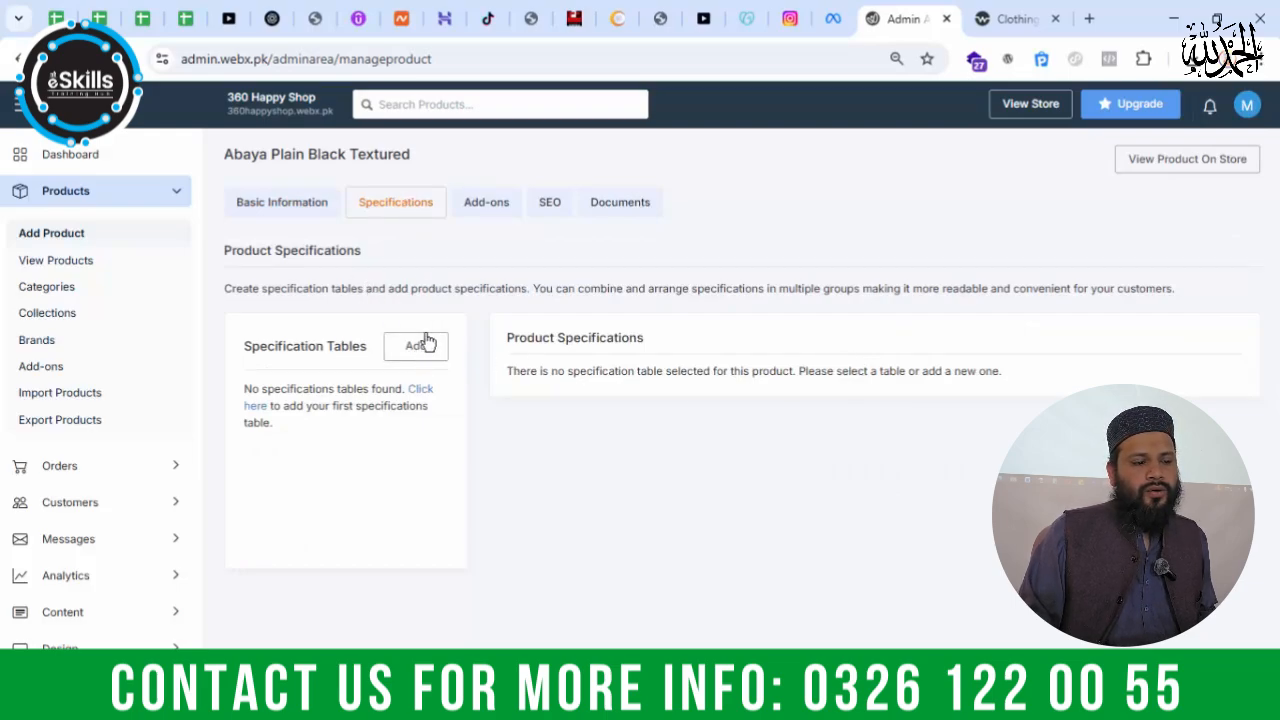
pyautogui.click(500, 206)
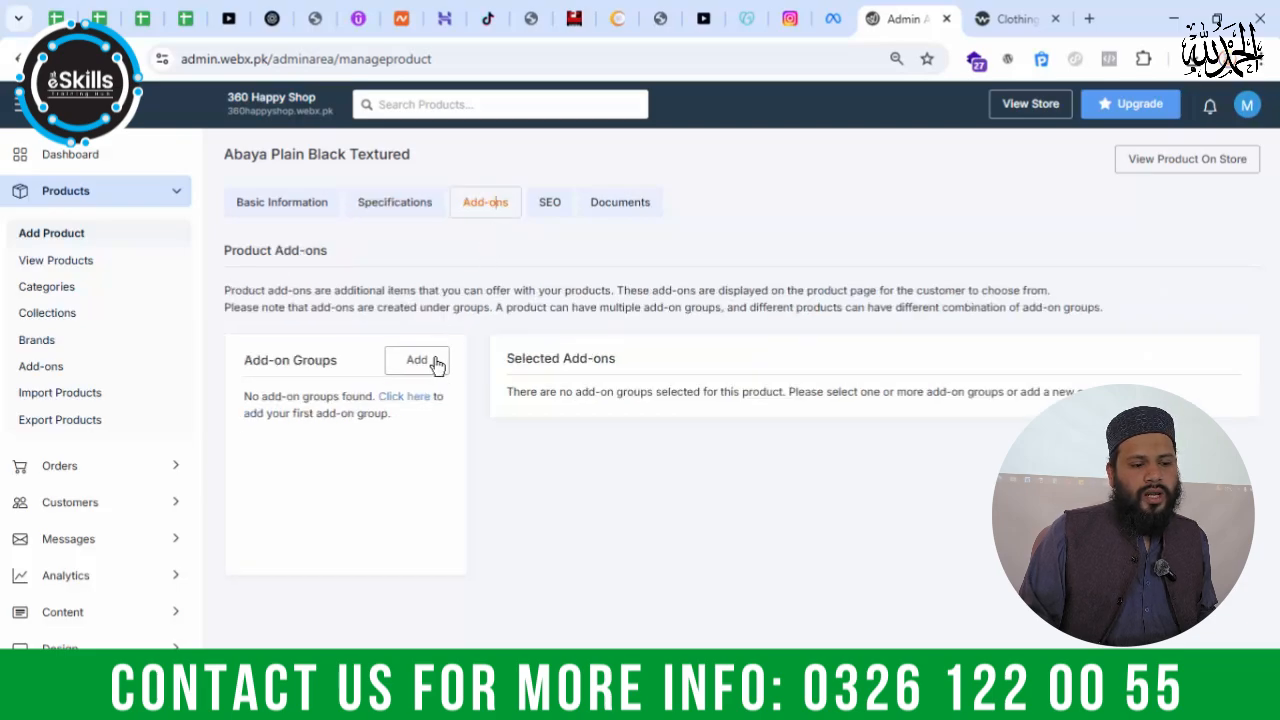
# Step: Auto-generate the product URL in the abaya's SEO settings and look over the meta title, description and keywords fields
pyautogui.click(550, 206)
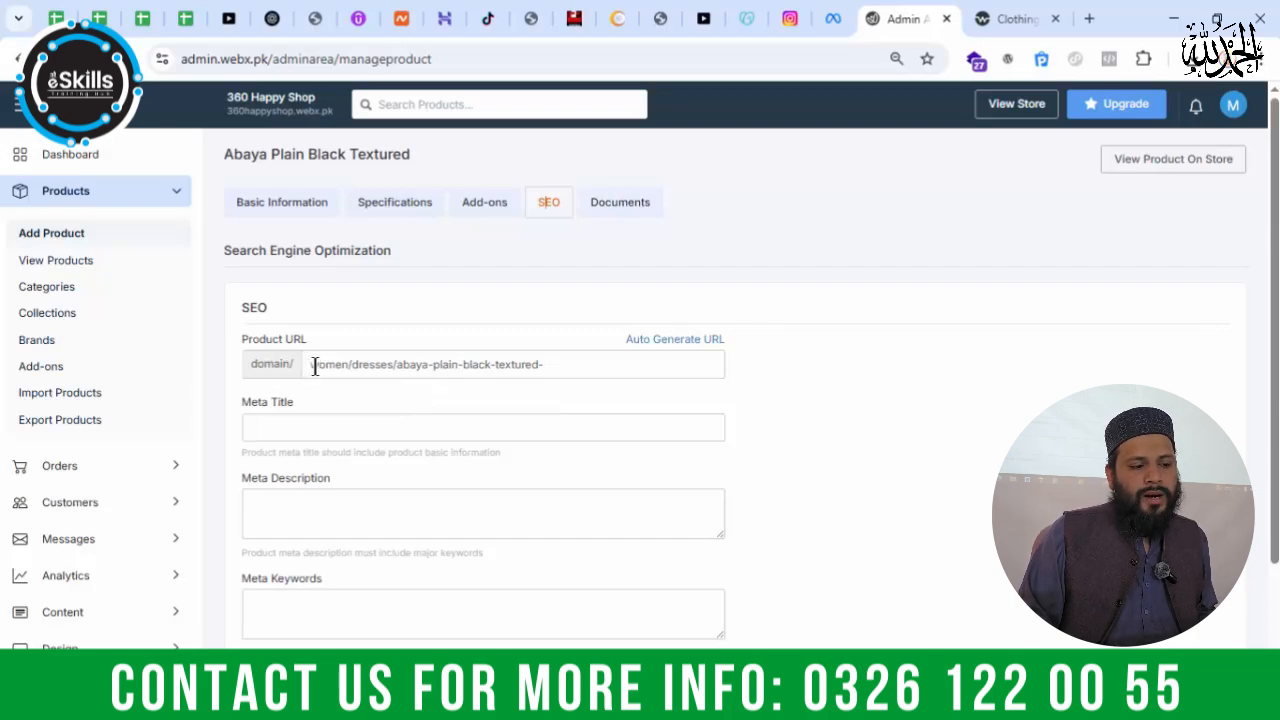
pyautogui.moveTo(392, 394); pyautogui.dragTo(564, 377)
pyautogui.click(700, 343)
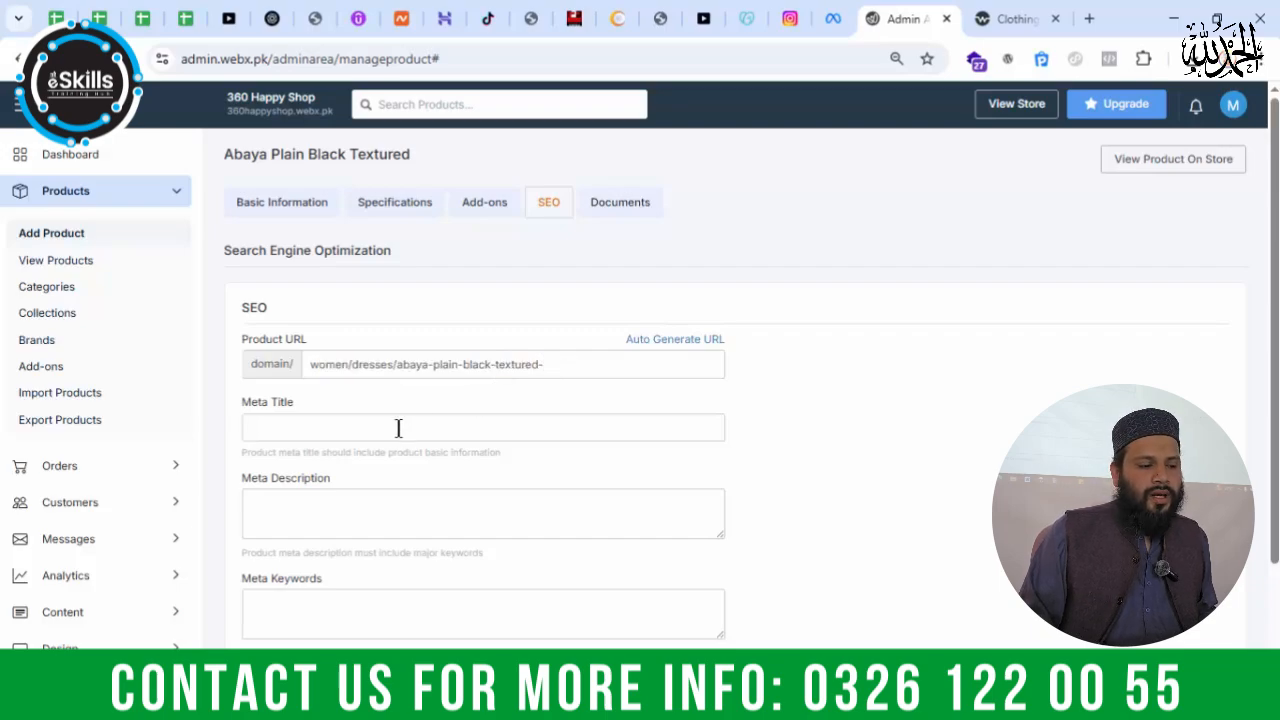
pyautogui.click(337, 515)
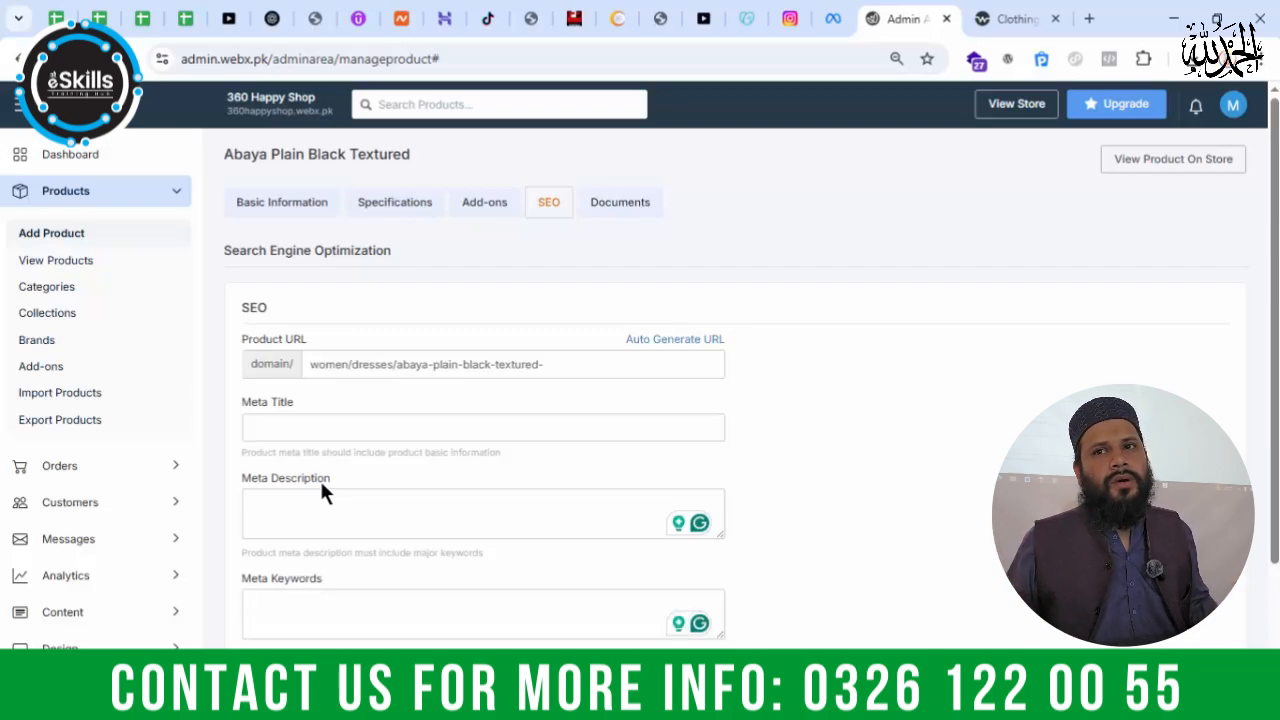
pyautogui.click(487, 428)
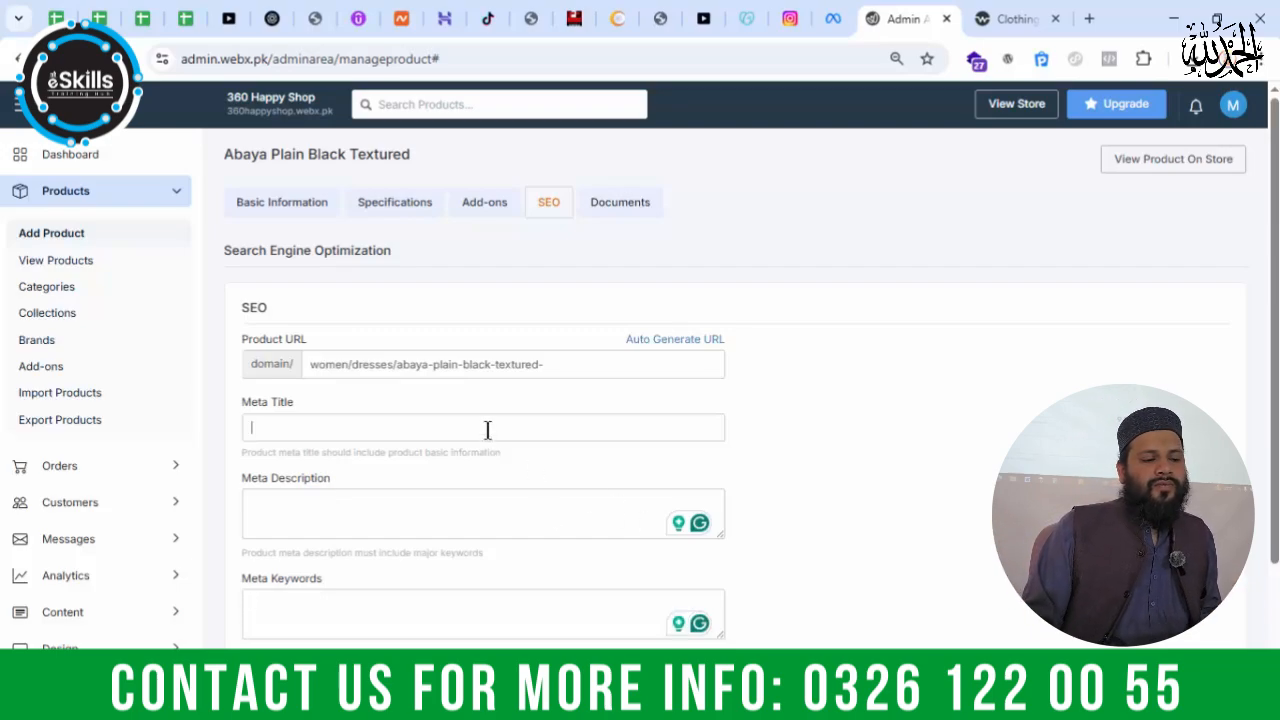
pyautogui.scroll(-2, 480, 450)
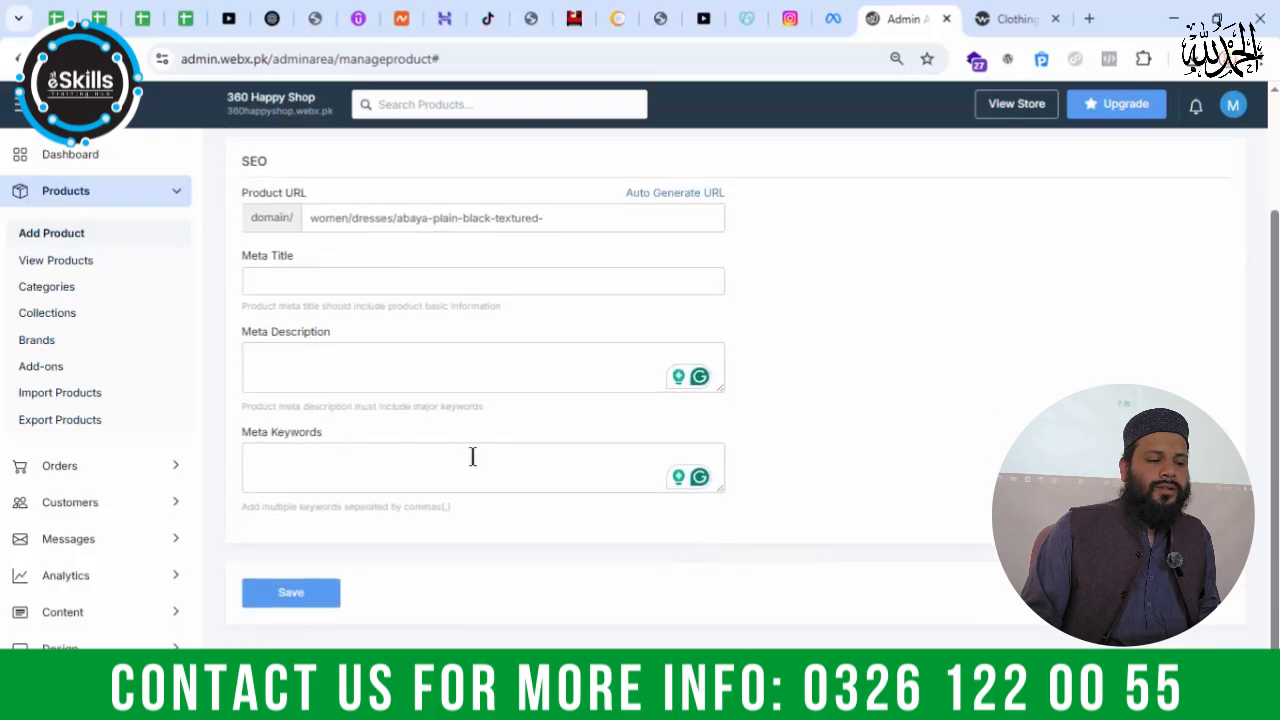
pyautogui.scroll(2, 480, 380)
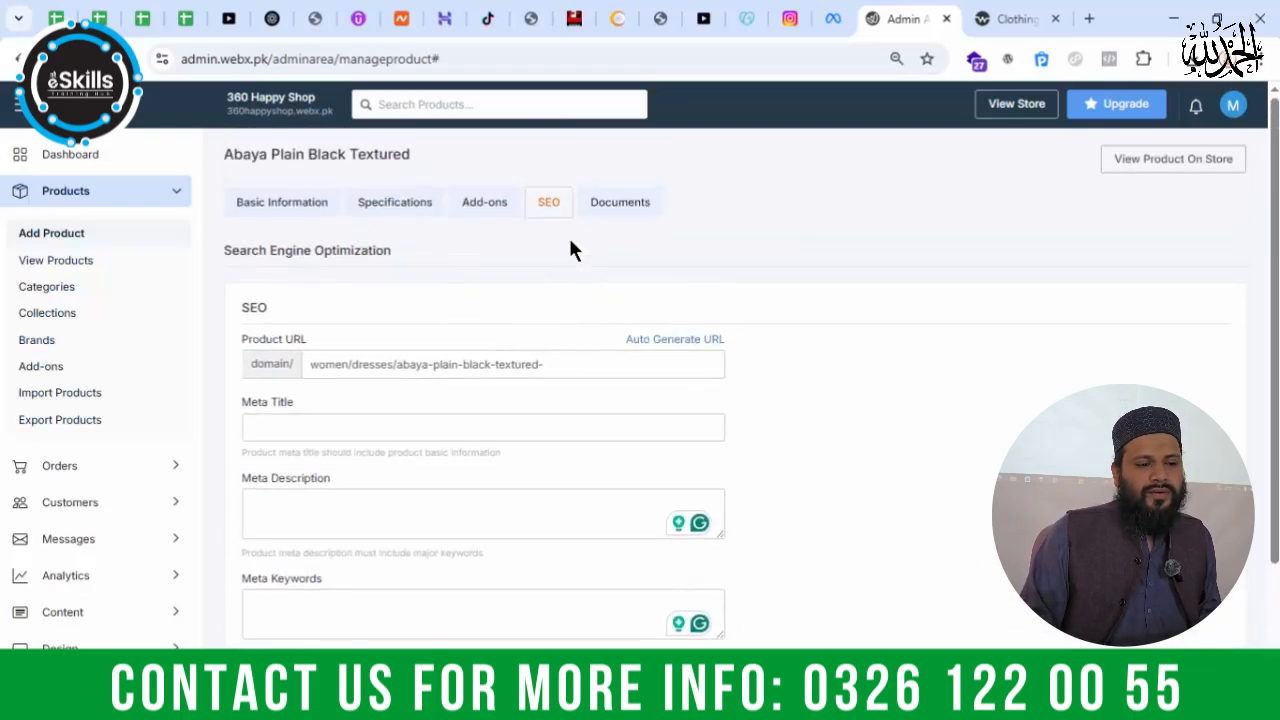
# Step: Check the abaya's Documents section, and view the product on the store through its overview and related products
pyautogui.click(600, 208)
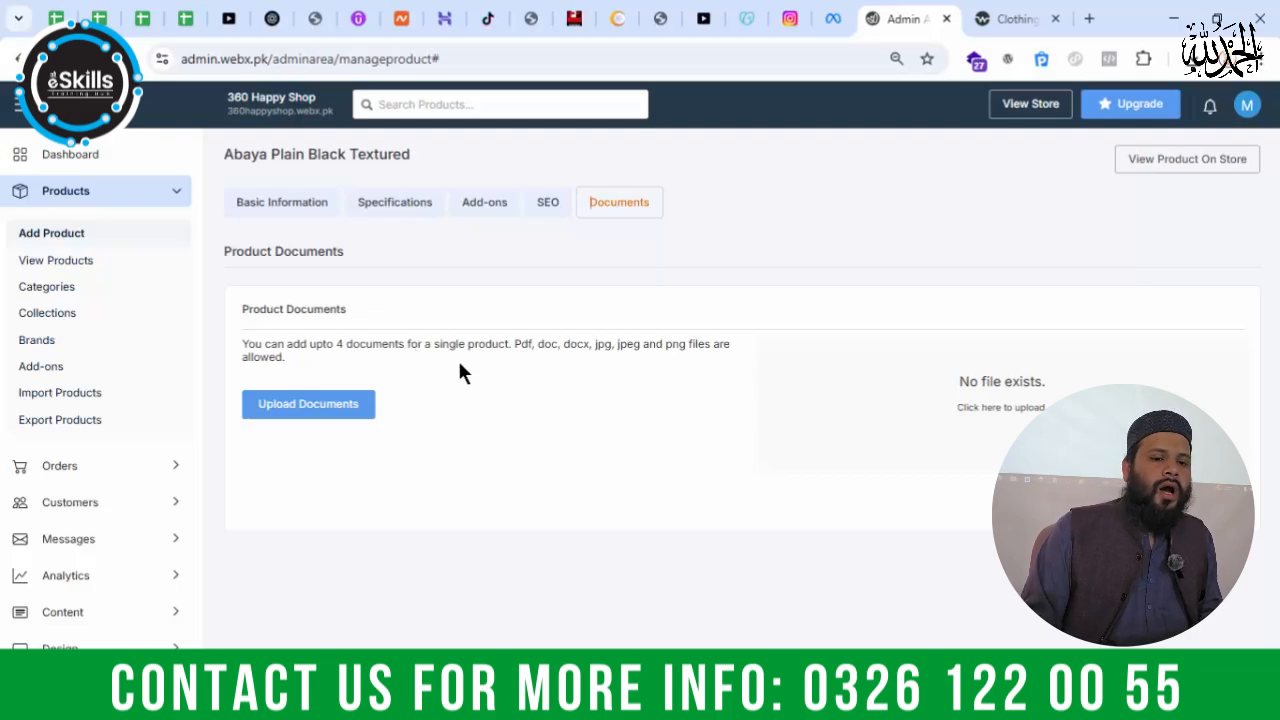
pyautogui.click(1168, 162)
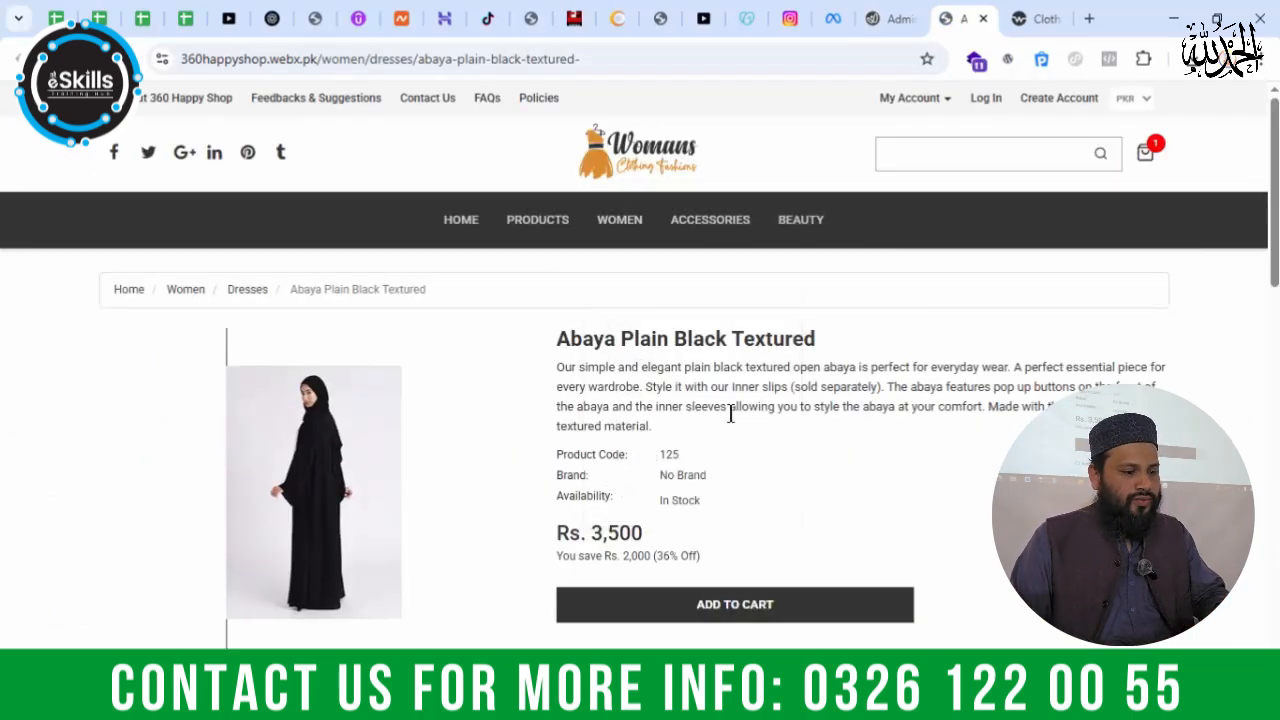
pyautogui.scroll(-3, 891, 380)
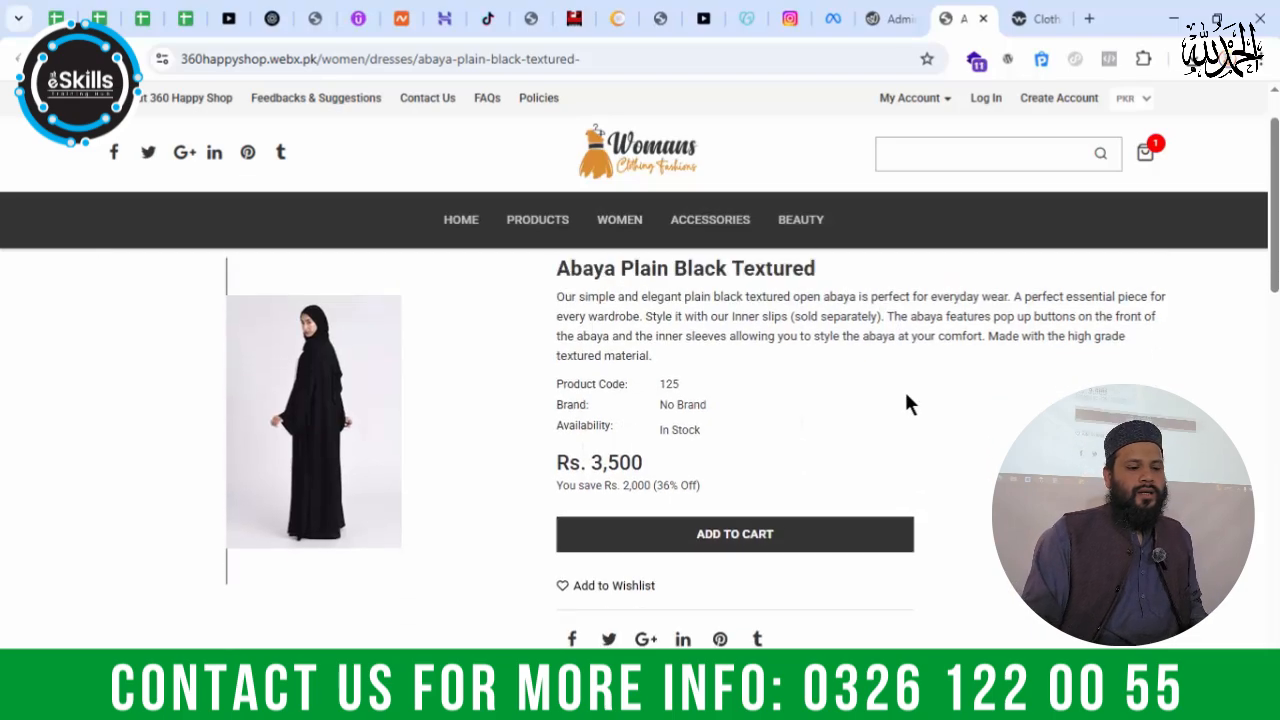
pyautogui.scroll(-3, 603, 421)
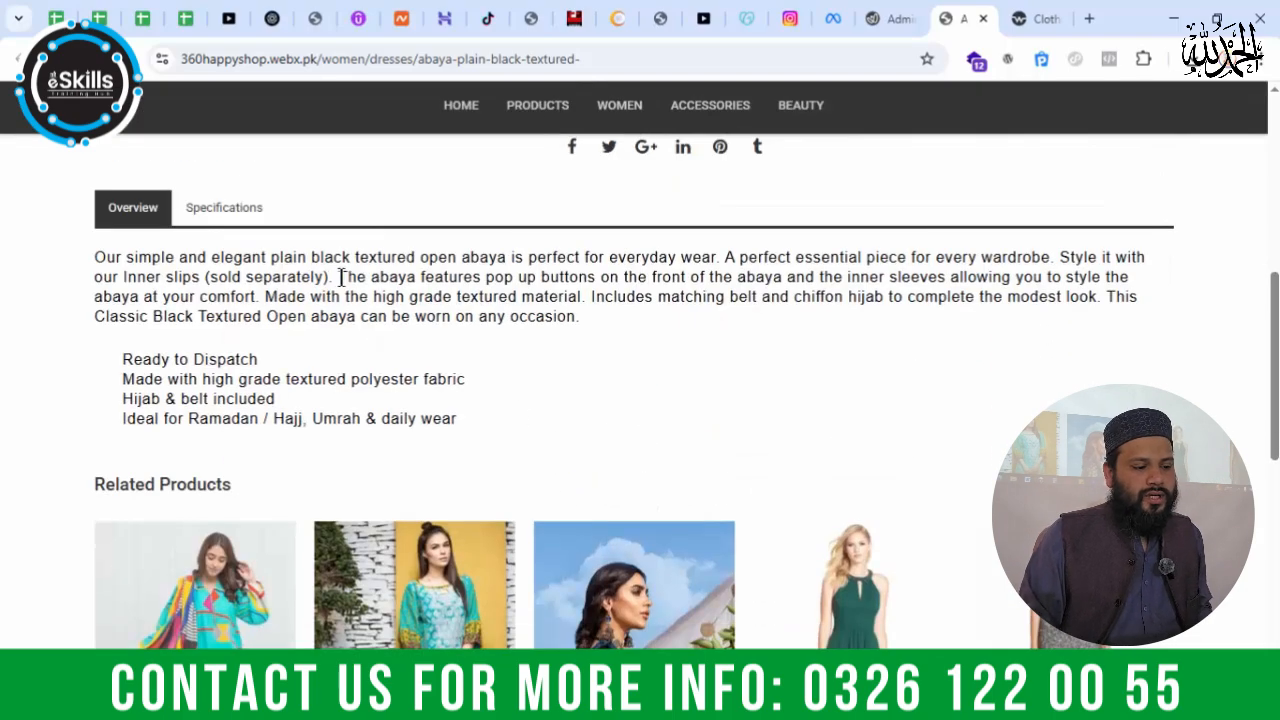
pyautogui.scroll(-2, 383, 286)
pyautogui.scroll(8, 397, 294)
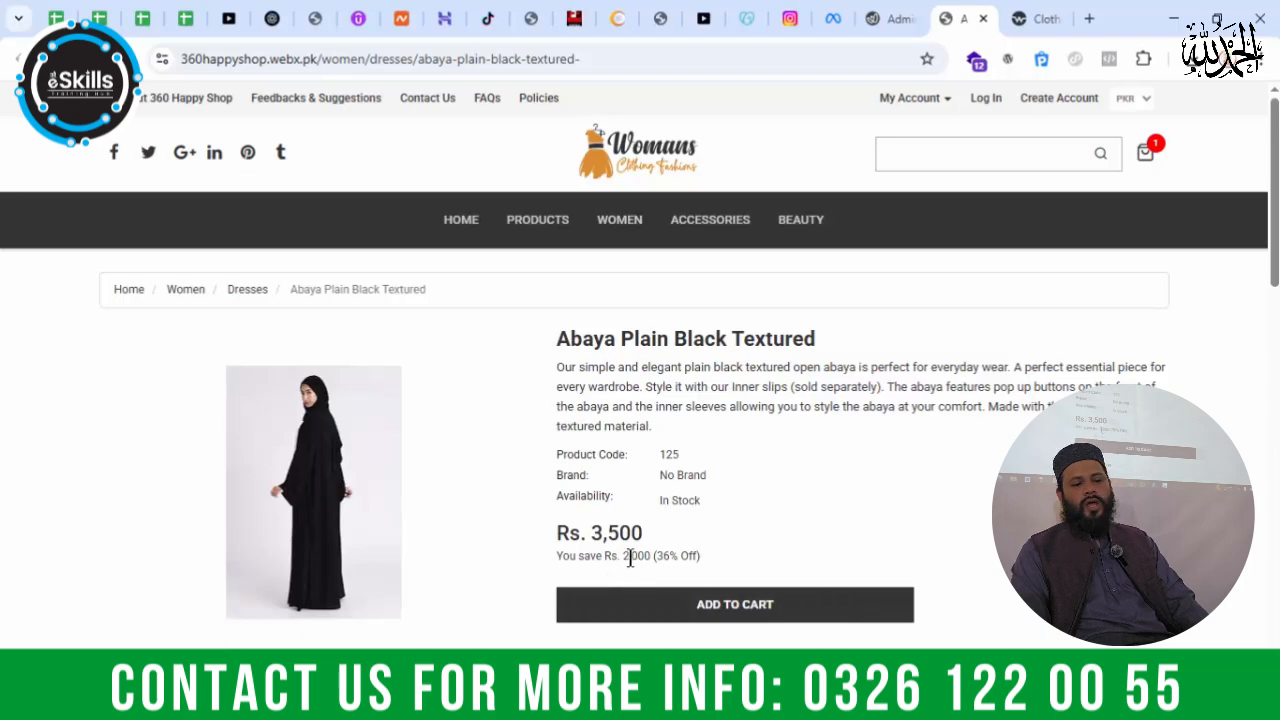
# Step: Examine the price saving and the enlarged product image on the abaya's store page
pyautogui.moveTo(628, 556); pyautogui.dragTo(661, 557)
pyautogui.click(728, 512)
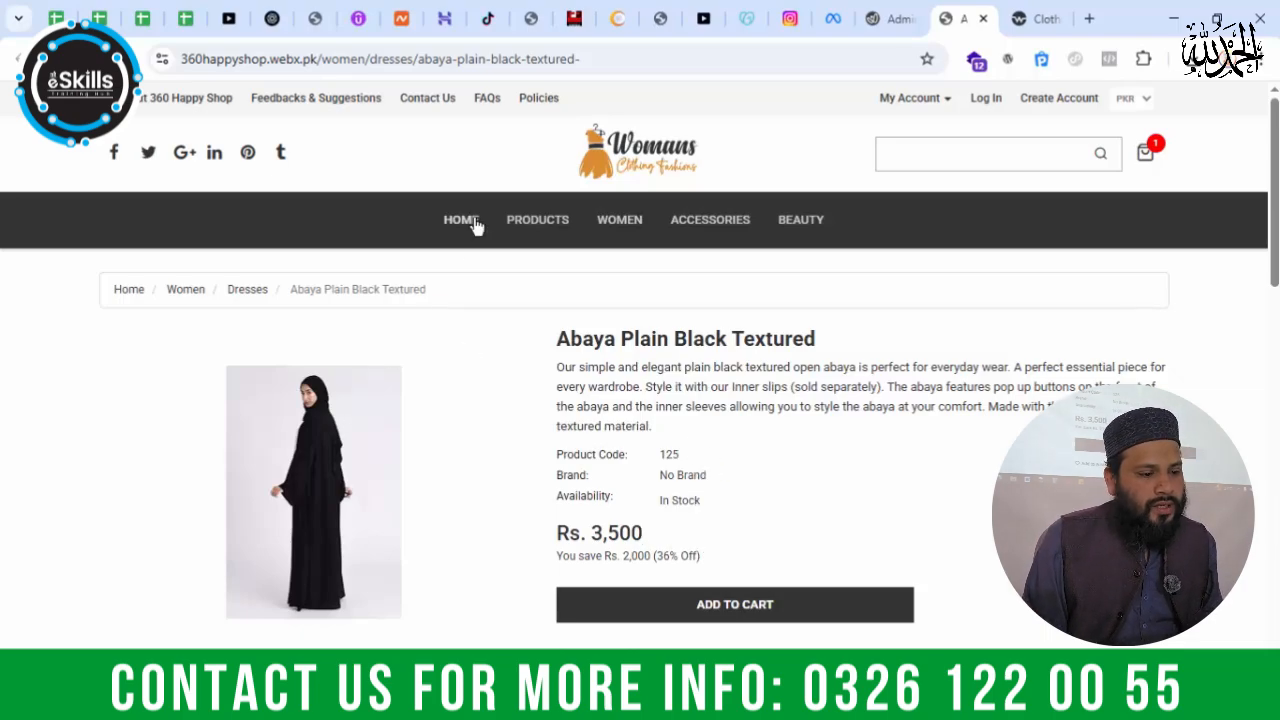
pyautogui.click(296, 449)
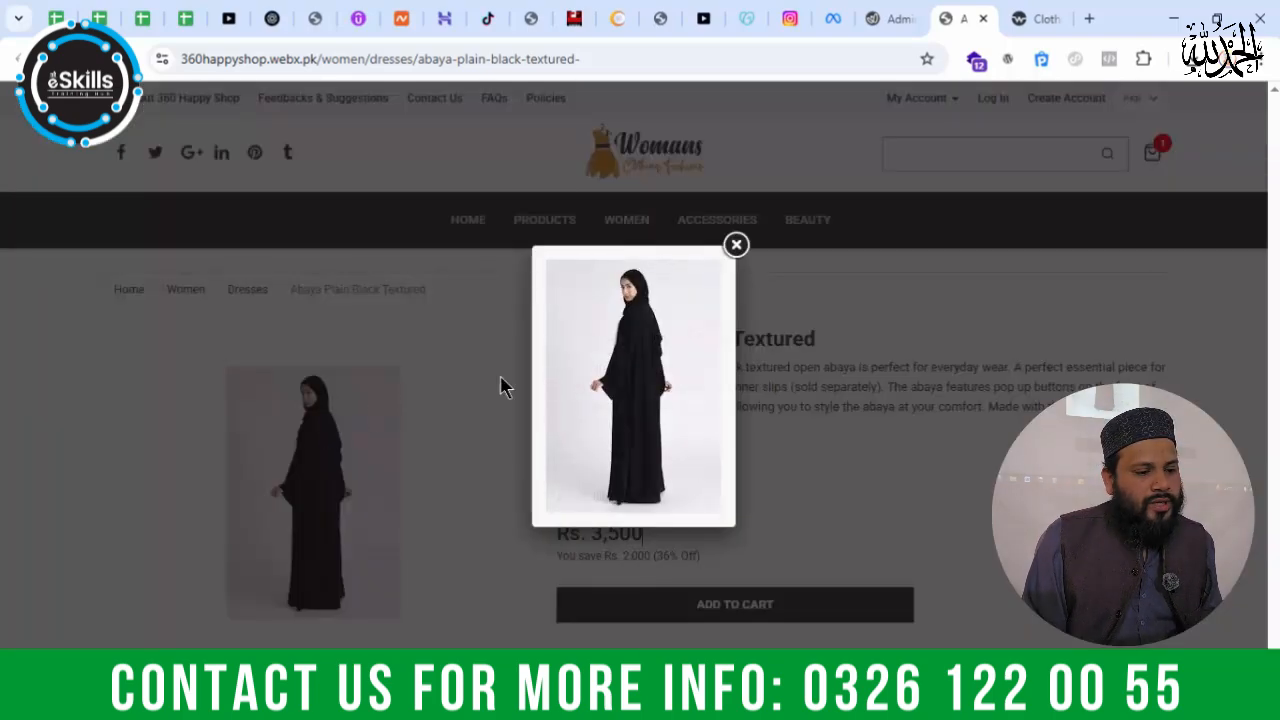
pyautogui.click(736, 245)
pyautogui.scroll(-1, 461, 428)
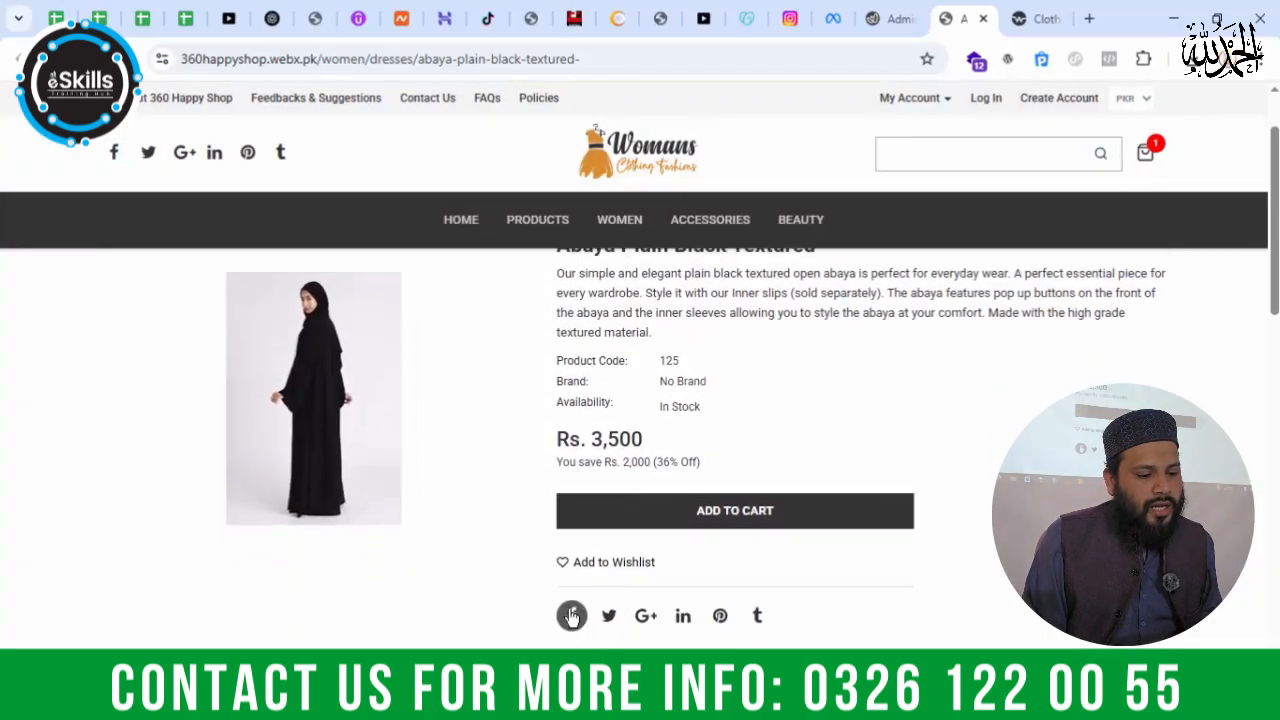
pyautogui.scroll(1, 529, 520)
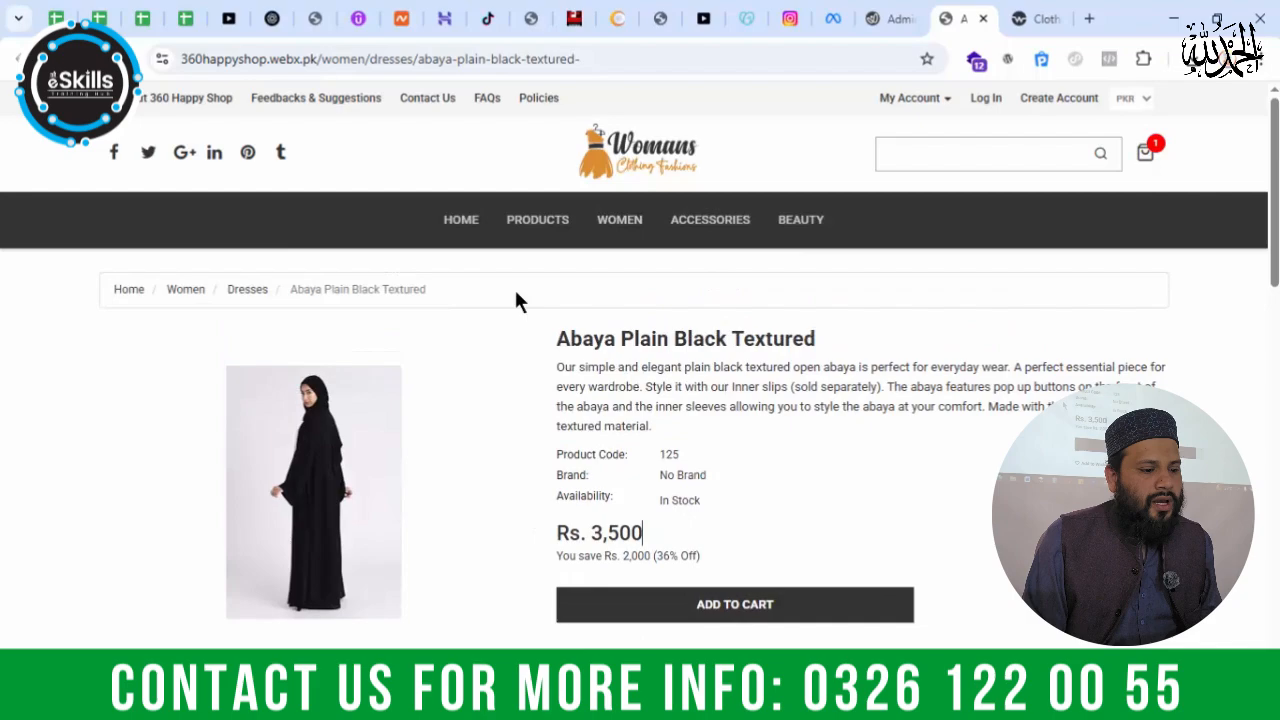
# Step: Open the store's home page and look for the abaya among the Featured Products
pyautogui.click(453, 232)
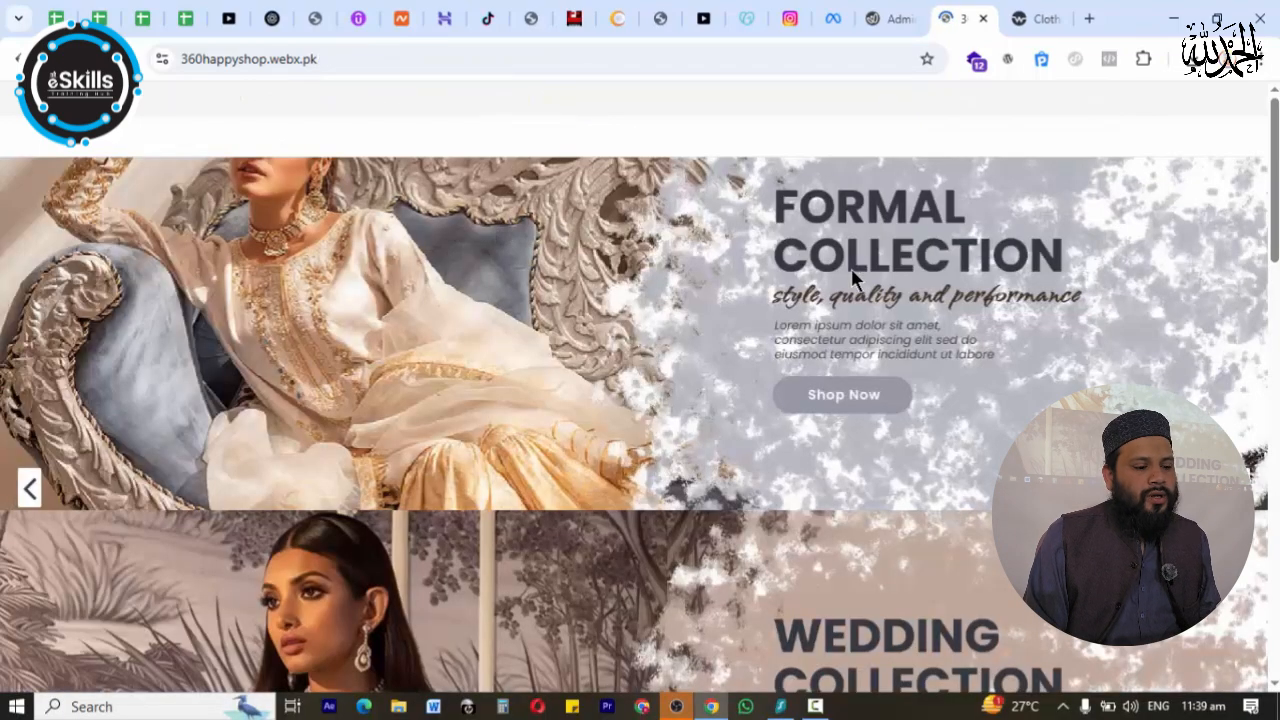
pyautogui.scroll(-5, 1018, 255)
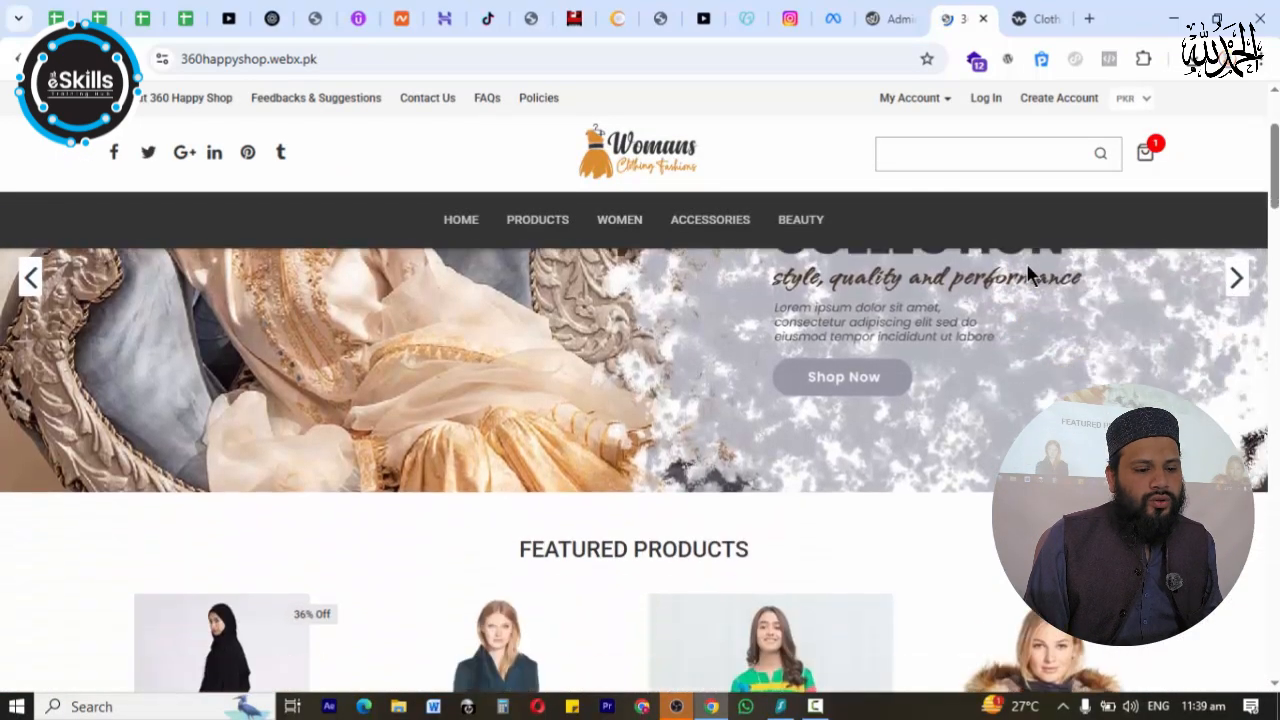
pyautogui.scroll(-4, 574, 403)
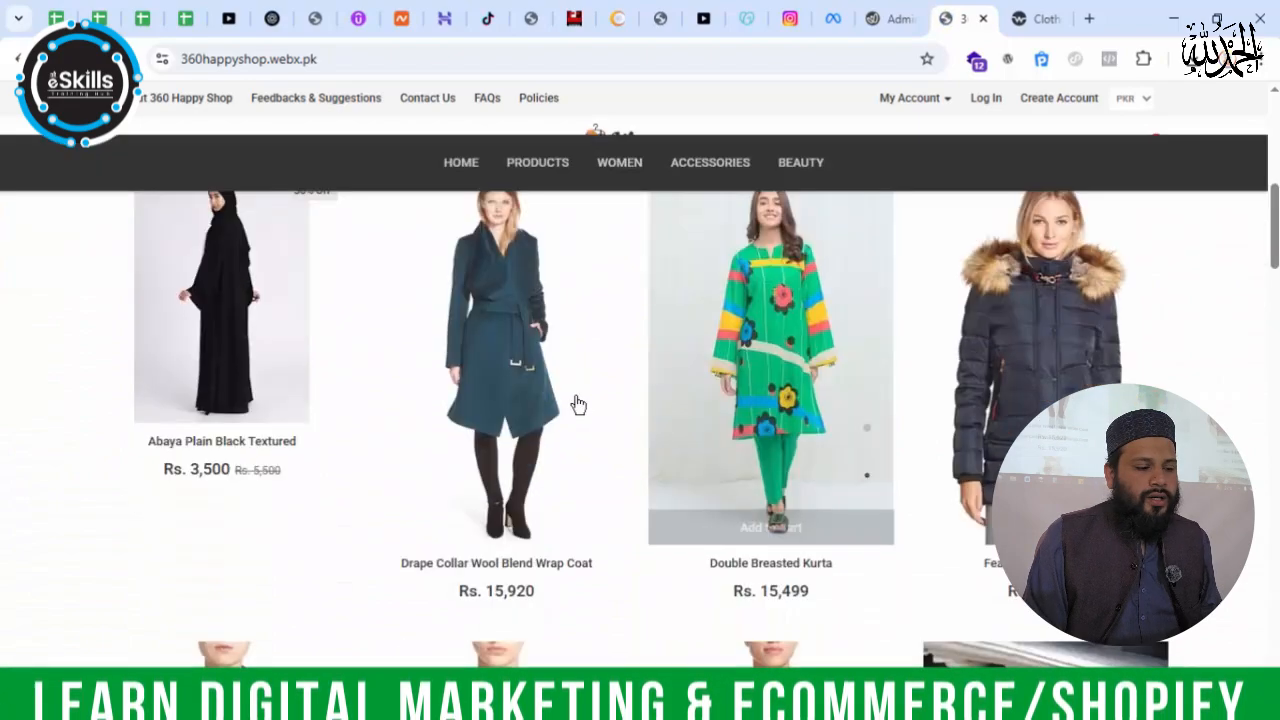
pyautogui.scroll(3, 240, 330)
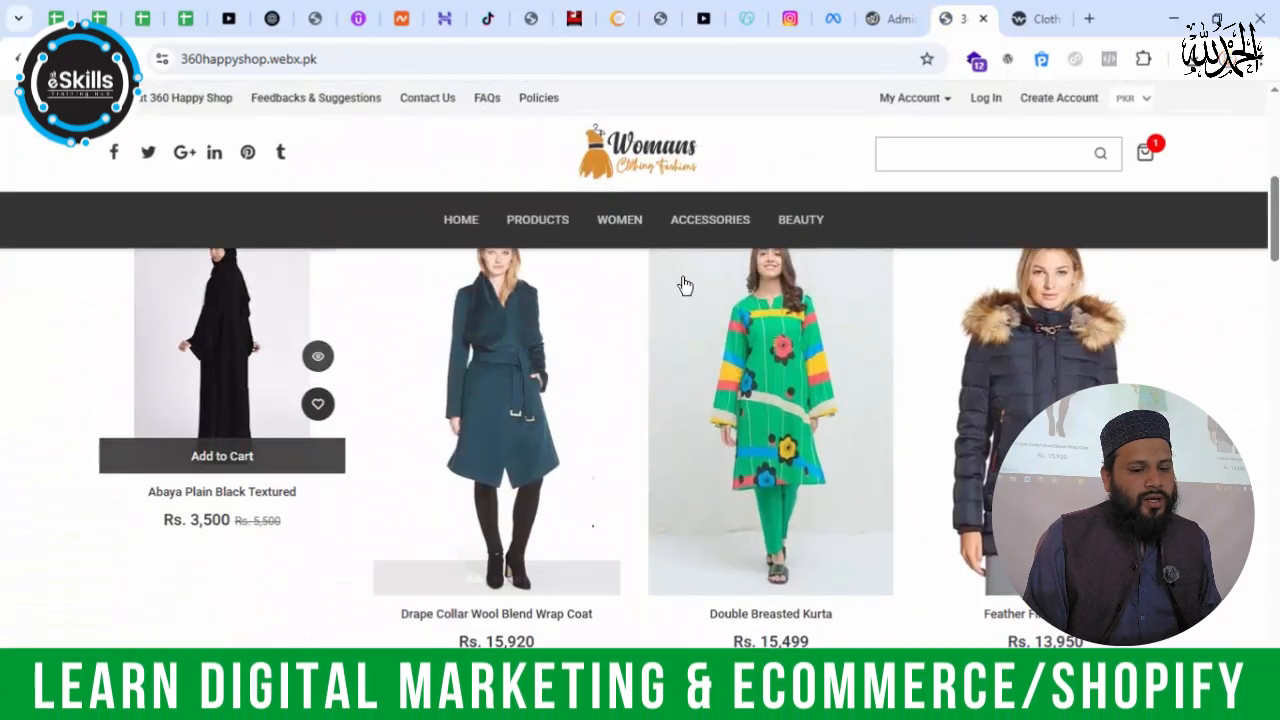
# Step: Zoom out the store's home page and compare the abaya's image size with the other featured products
pyautogui.click(1266, 59)
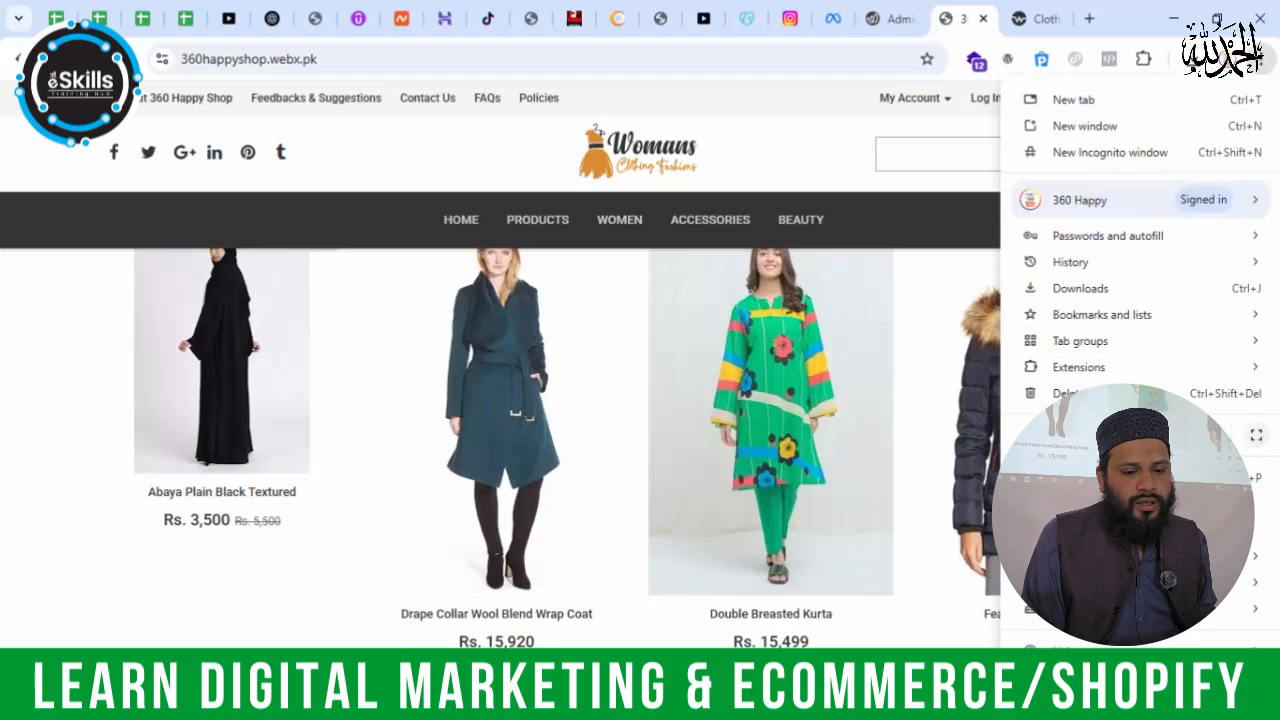
pyautogui.click(1145, 435)
pyautogui.click(1145, 435)
pyautogui.click(755, 245)
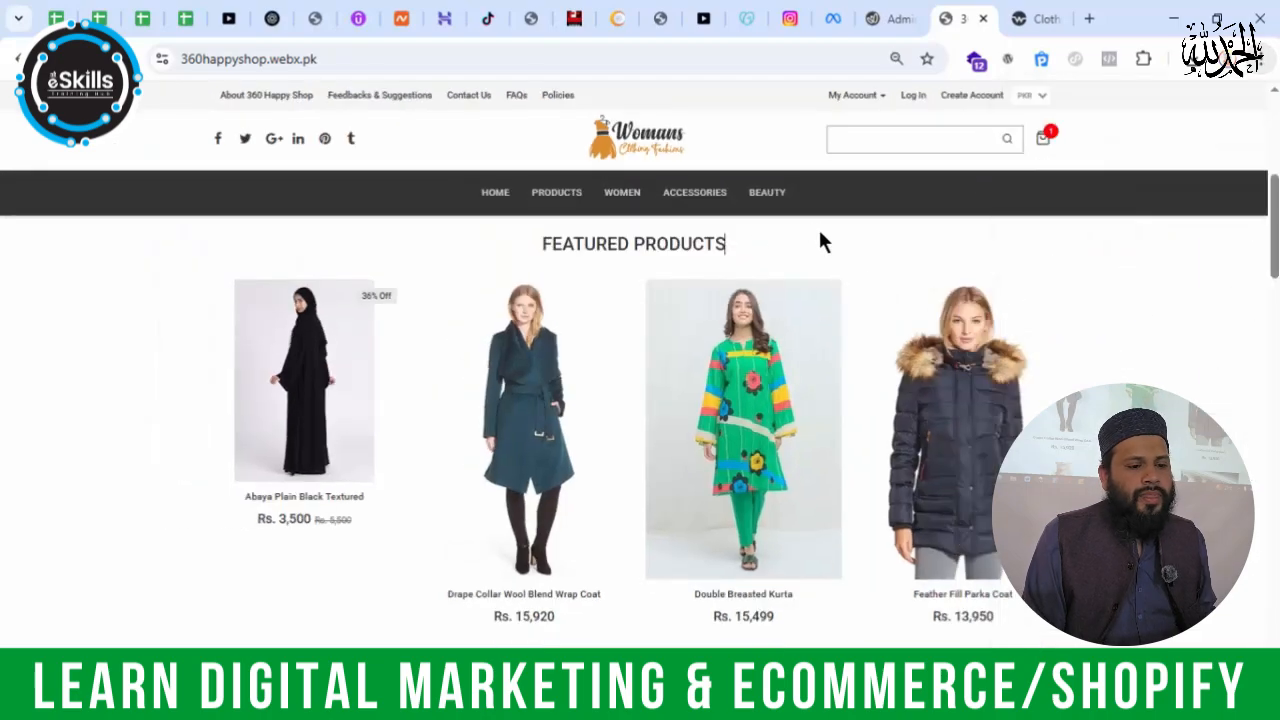
pyautogui.scroll(-3, 818, 240)
pyautogui.scroll(3, 689, 383)
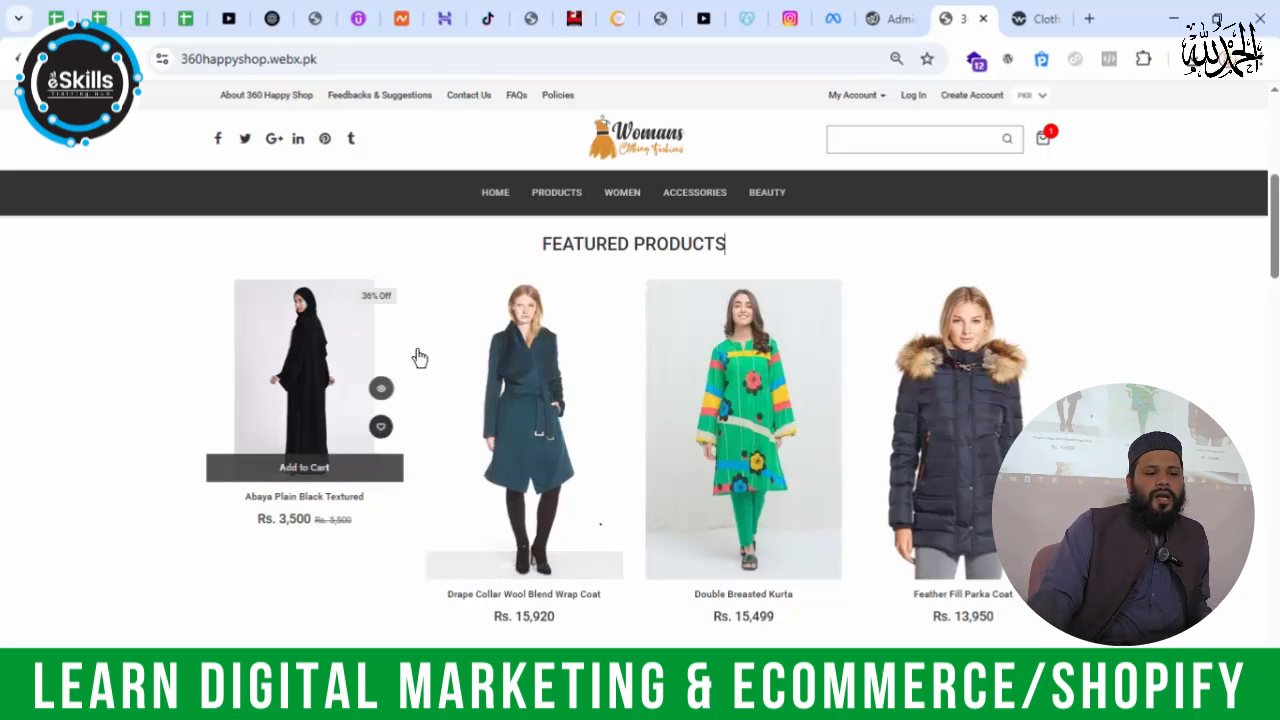
pyautogui.moveTo(330, 332)
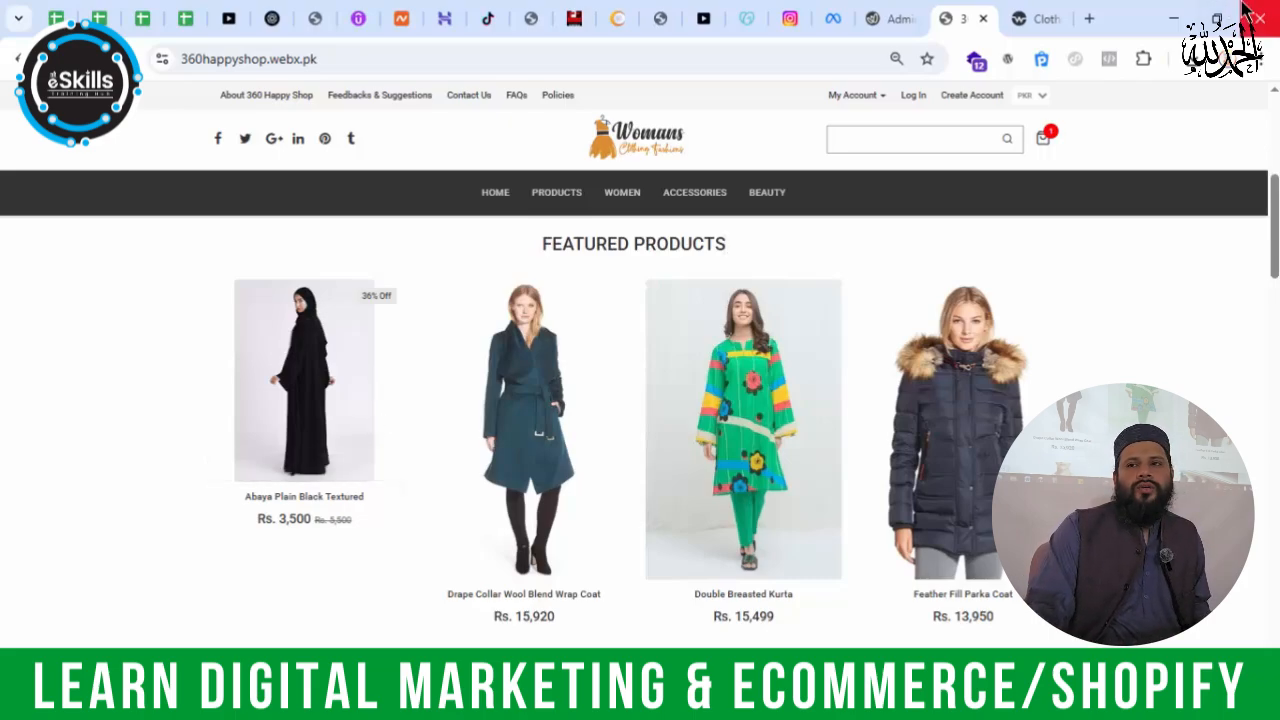
# Step: Minimise the browser and OBS windows, and open the abaya picture named images from the desktop
pyautogui.click(1174, 18)
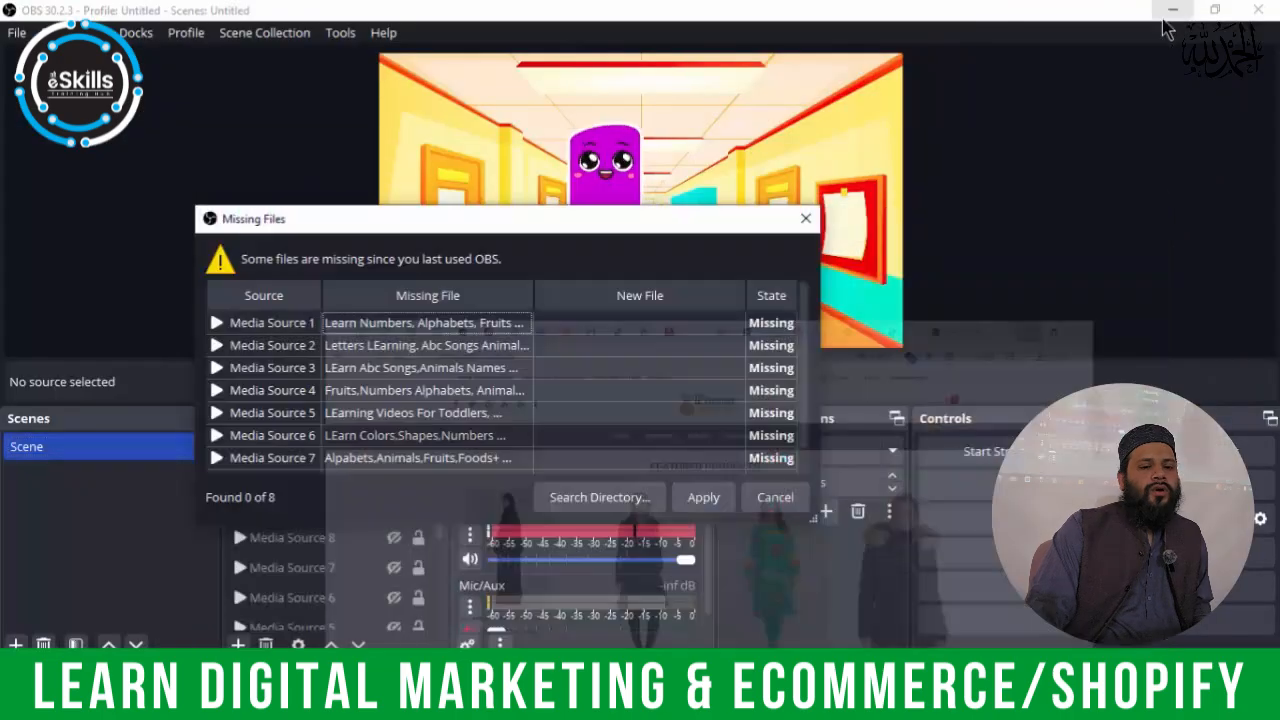
pyautogui.click(1172, 11)
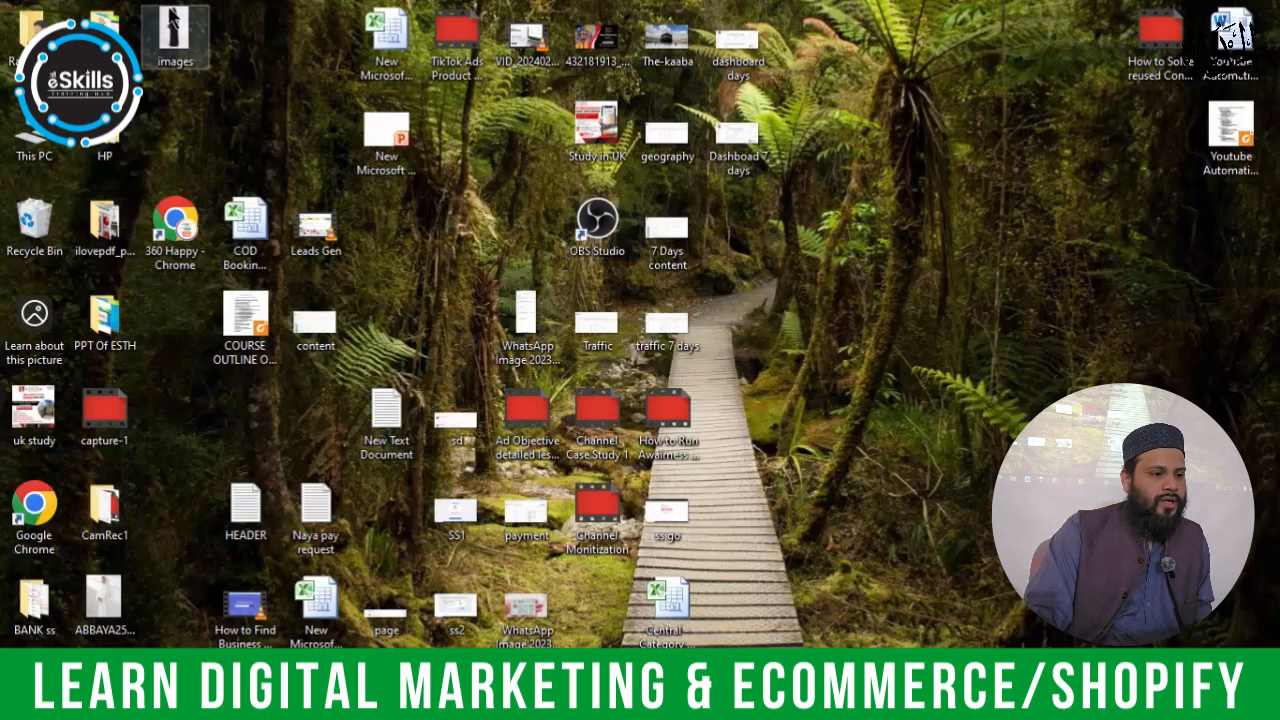
pyautogui.doubleClick(174, 30)
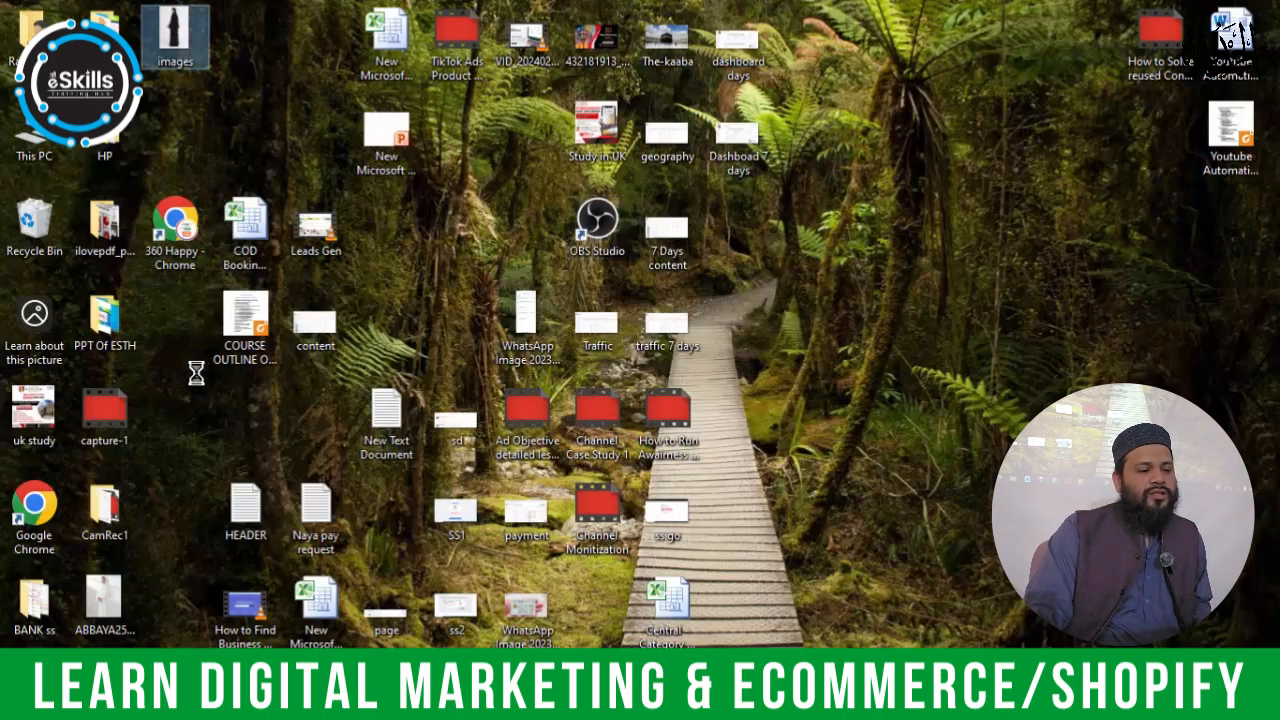
pyautogui.rightClick(180, 55)
pyautogui.click(288, 662)
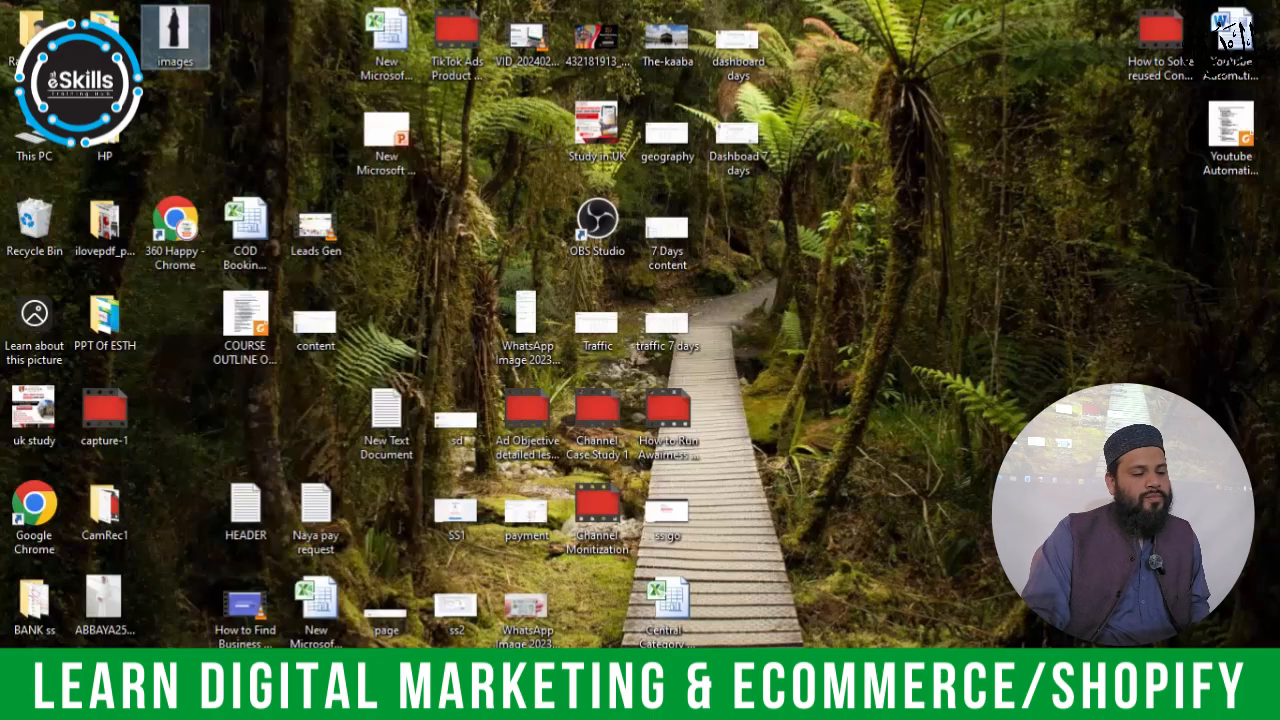